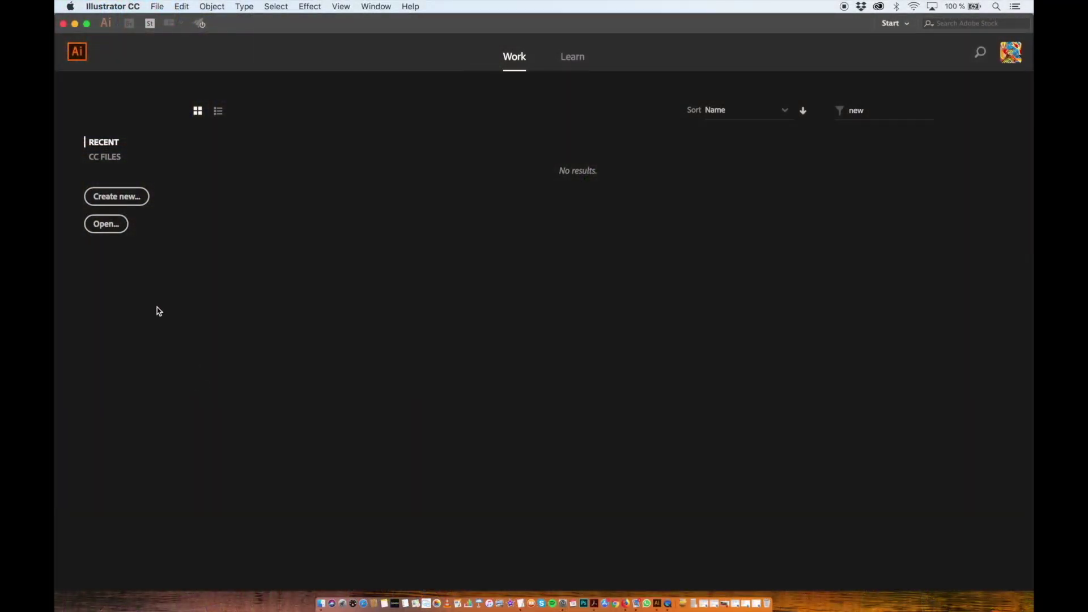
- Create a new blank A4 document using the default preset
left_click(138, 196)
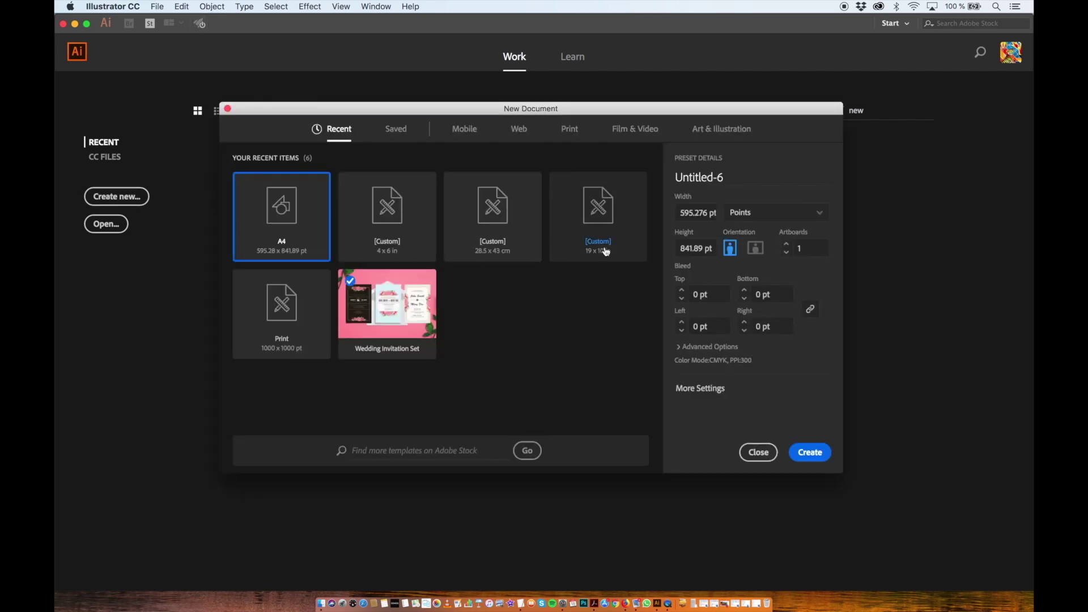
left_click(810, 452)
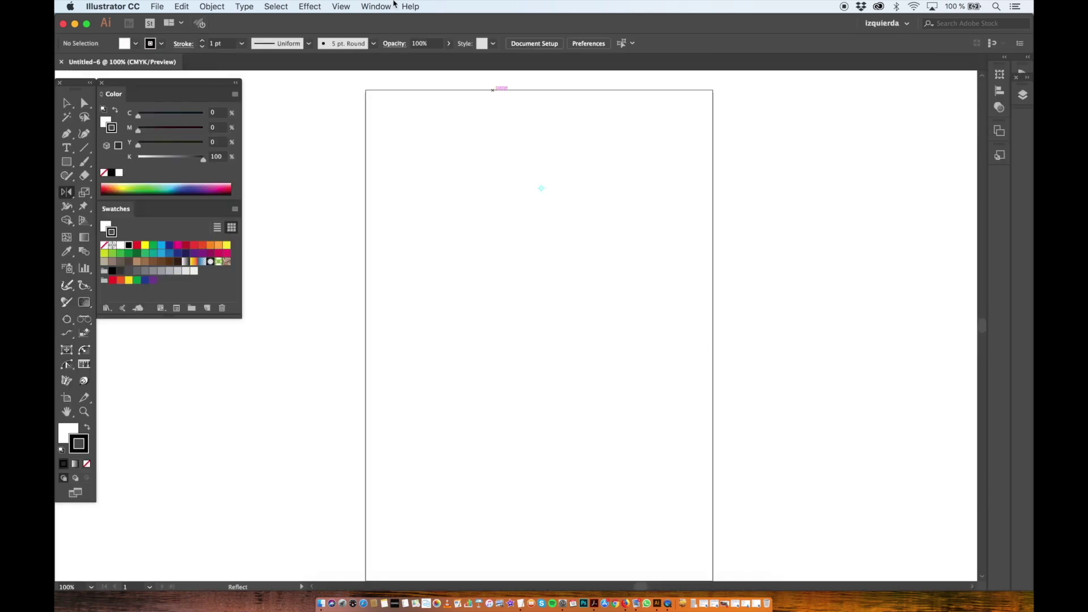
- Open the Libraries panel from the Window menu and search Adobe Stock for 'humming'
left_click(380, 4)
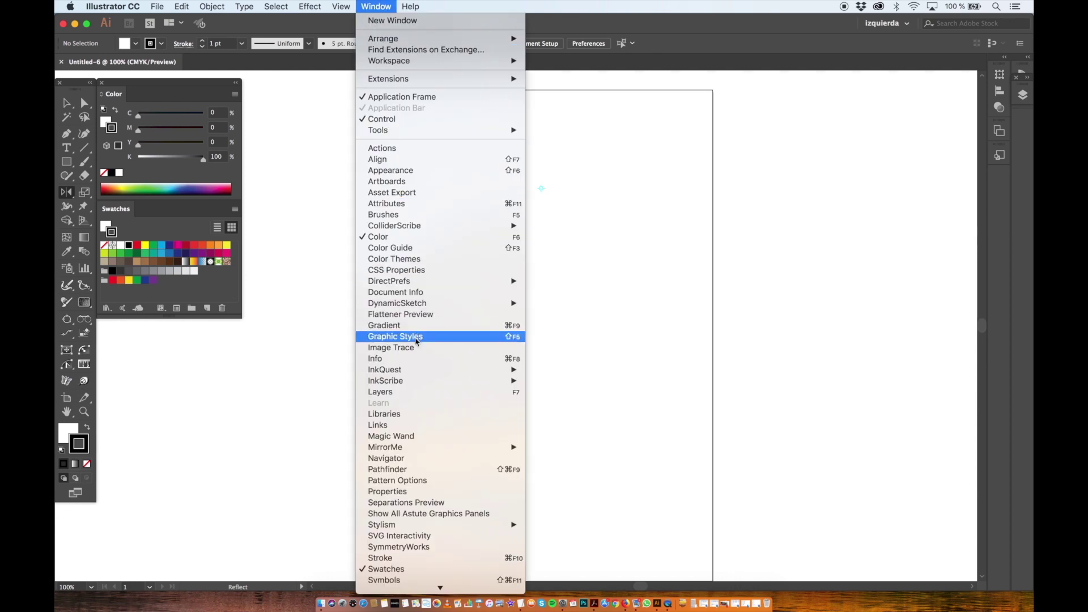
left_click(433, 416)
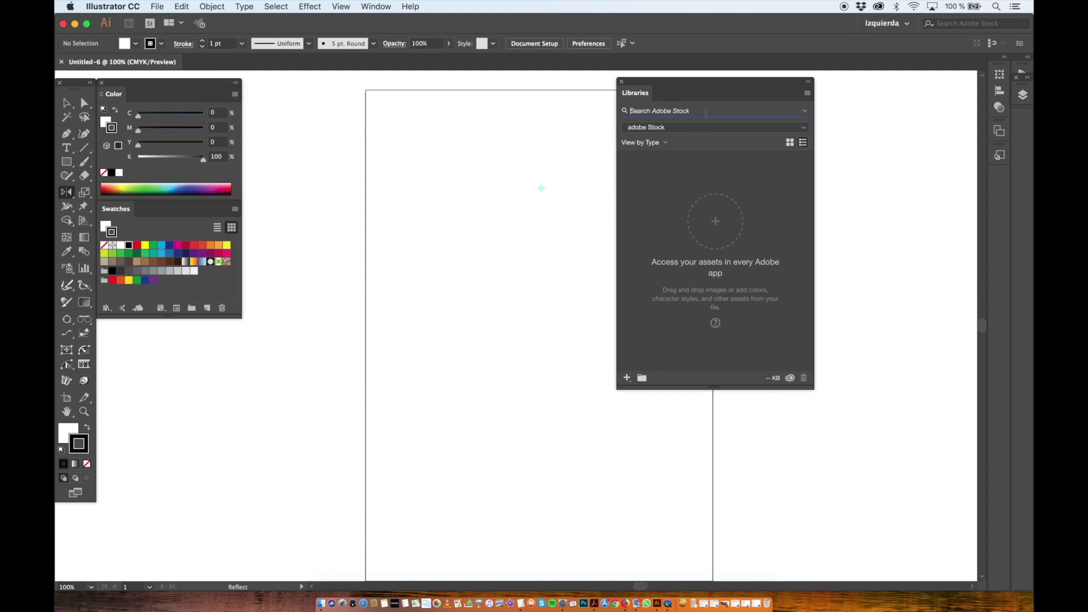
type("hummingbird")
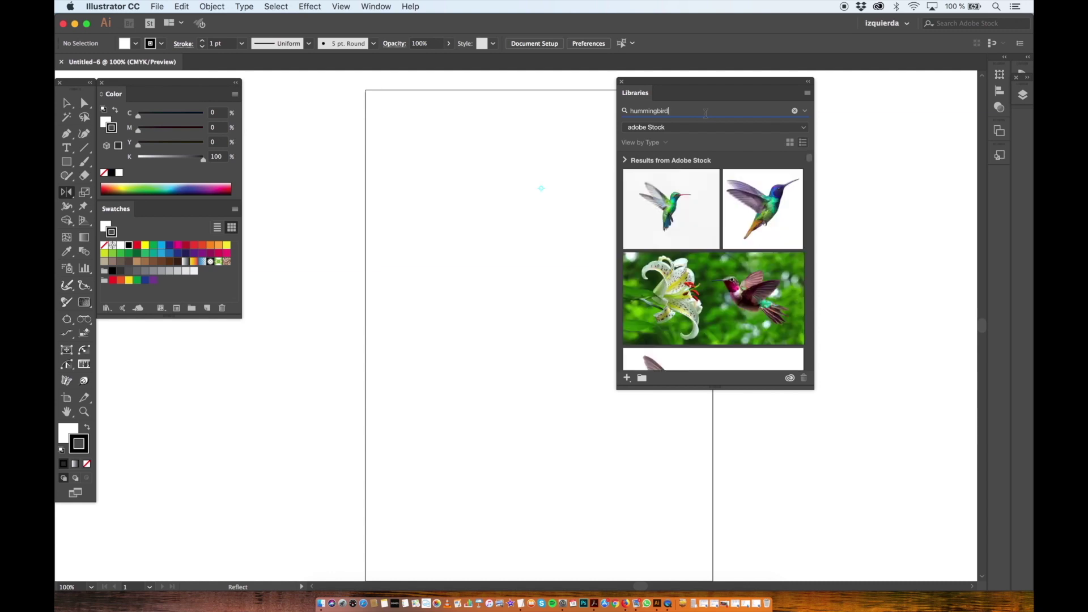
scroll(736, 234, "down", 8)
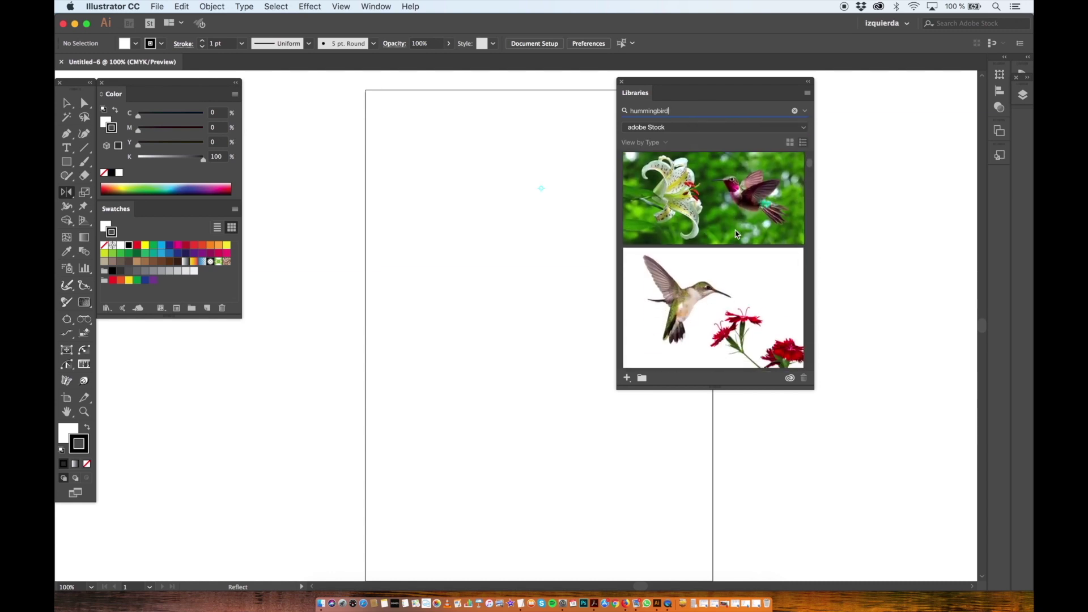
scroll(735, 233, "down", 5)
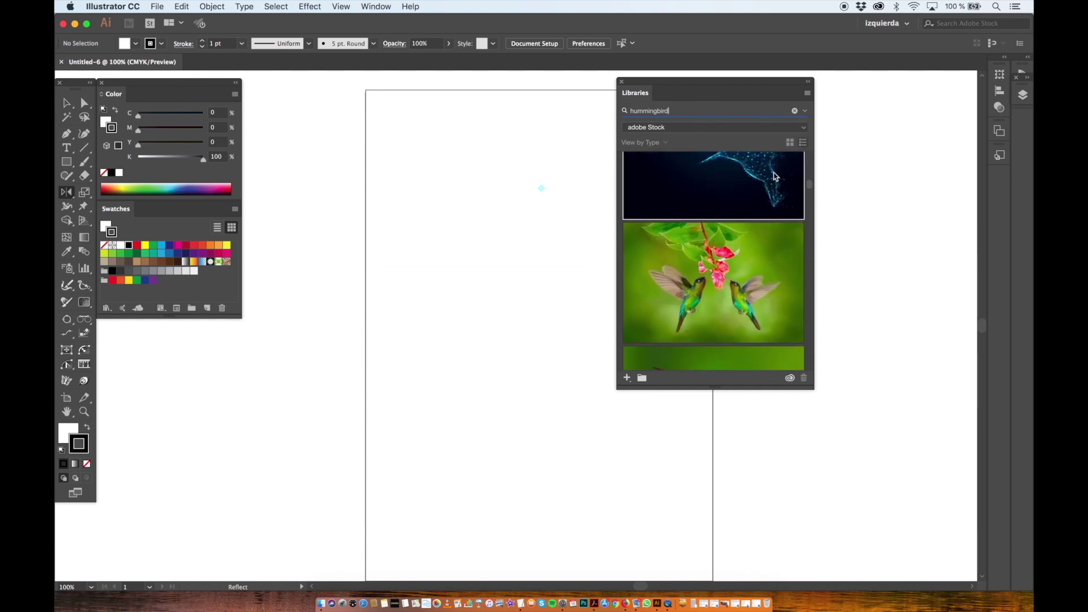
- Clear the search, switch to the Downloads library and drag out the hummingbird-and-lily graphic
left_click(796, 111)
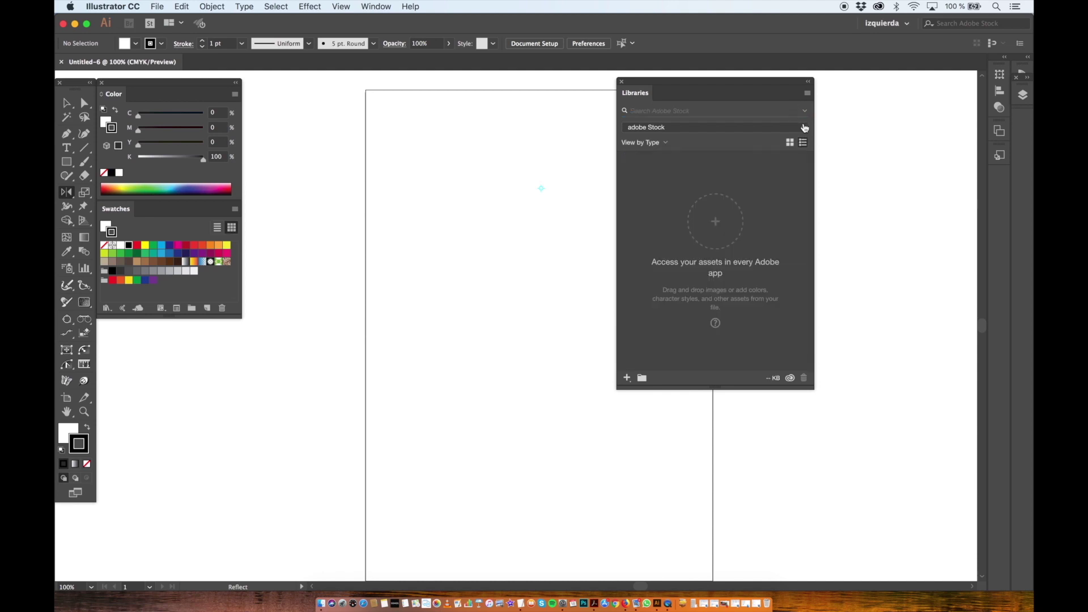
left_click(804, 127)
left_click(778, 162)
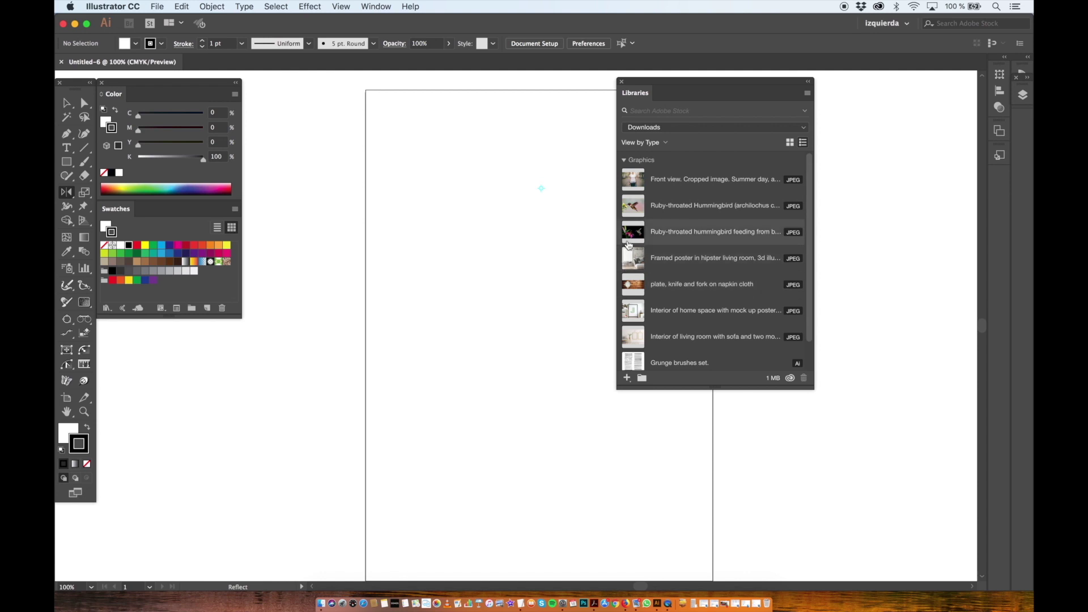
left_click_drag(628, 244, 406, 222)
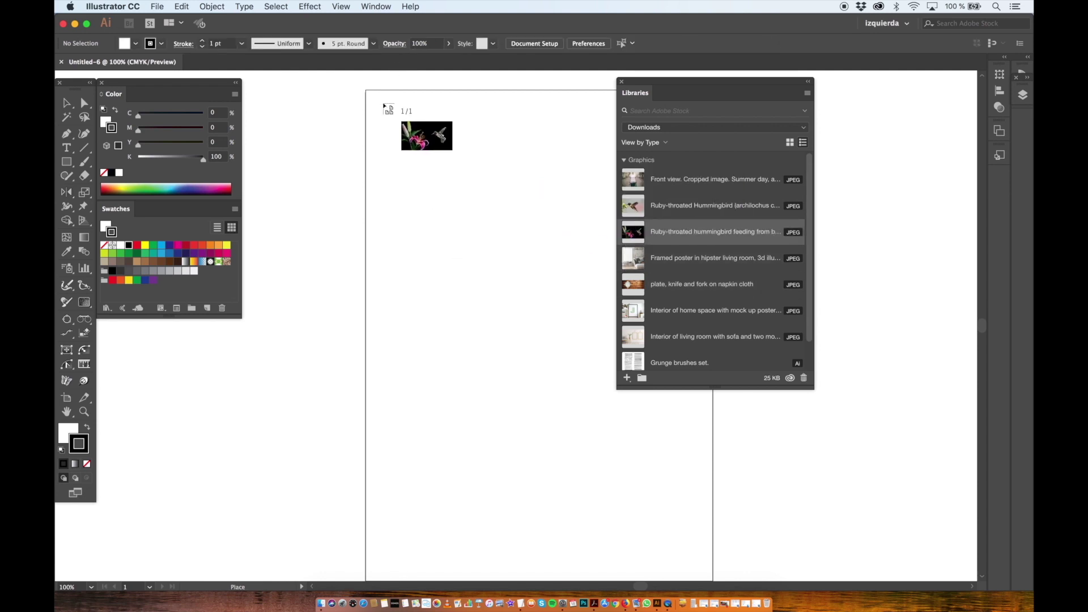
- Place the hummingbird-and-lily photo at the top of the page and embed it
left_click_drag(371, 102, 572, 270)
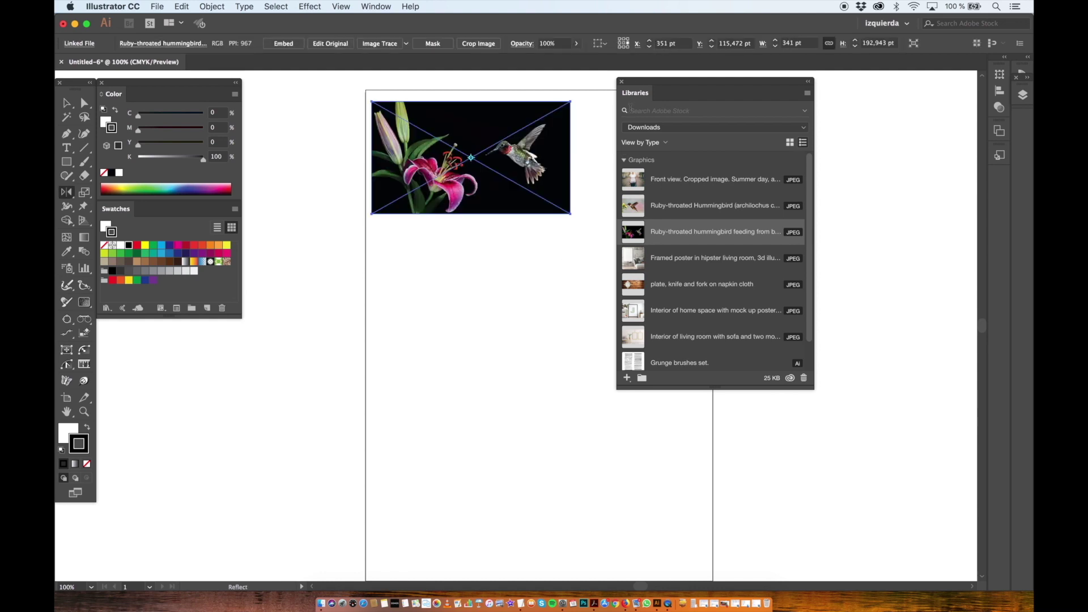
left_click(622, 82)
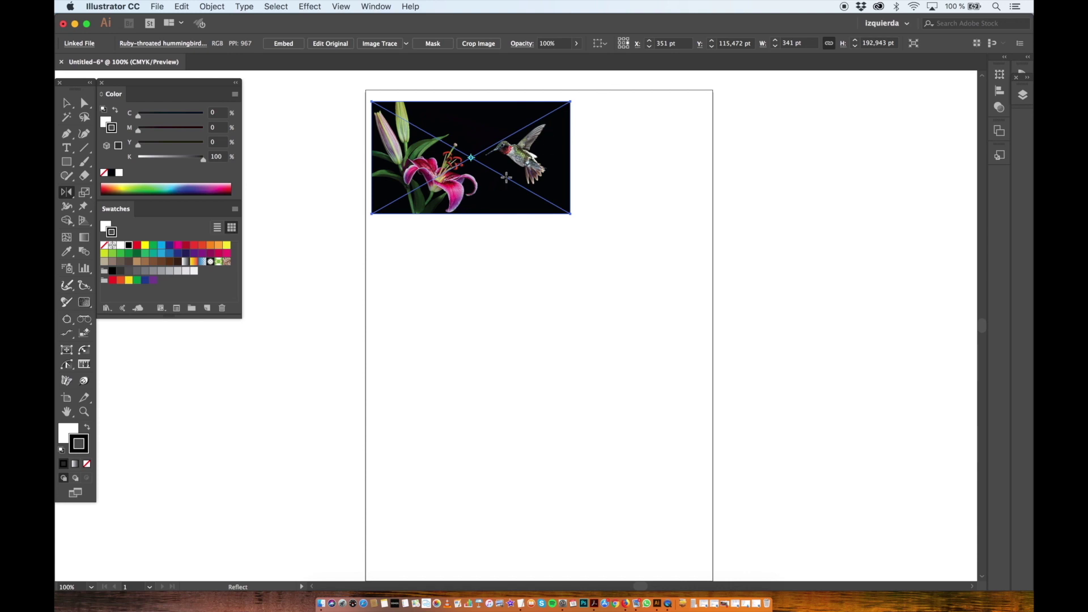
left_click(289, 45)
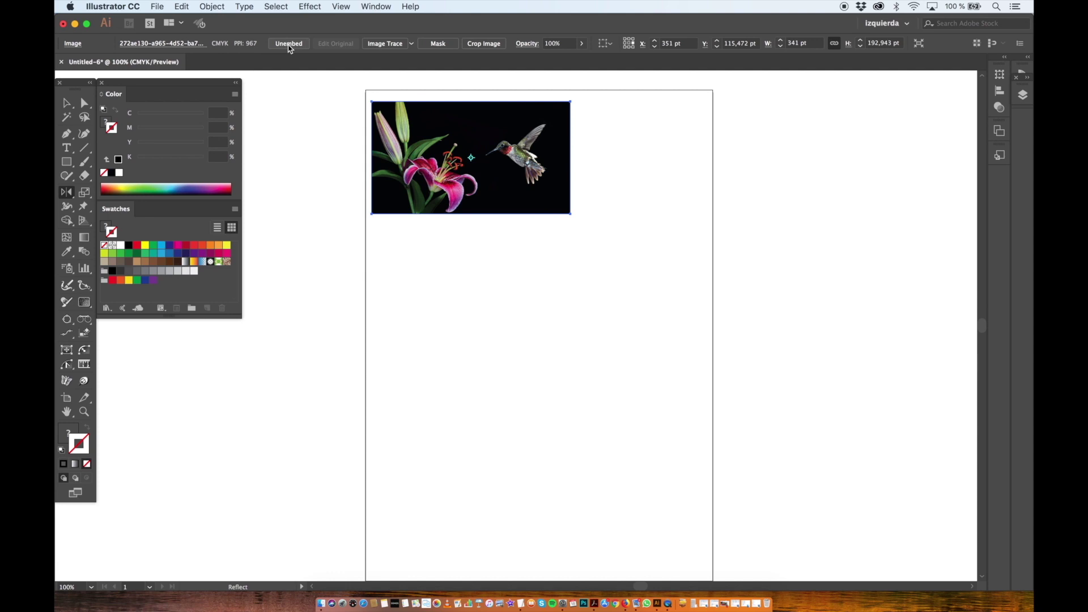
- Zoom in and drag a copy of the photo straight down below the original
key("v")
key("super+equal")
left_click_drag(420, 166, 426, 333)
- Trace a Pencil shape around the lily on the lower copy and clip the copy to it
key("super+shift+a")
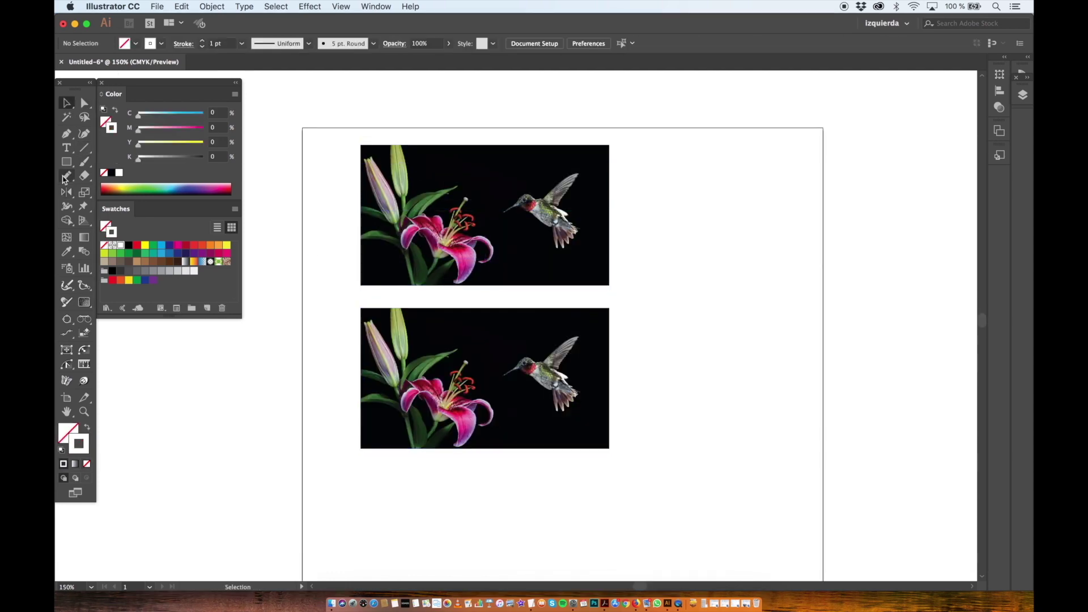
left_click(66, 177)
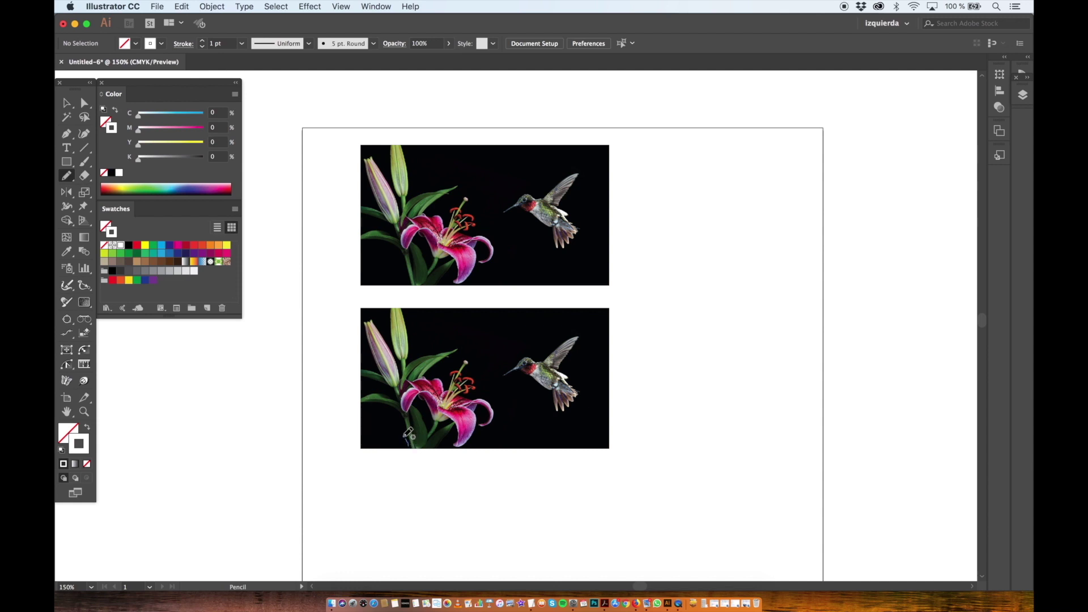
mouse_move(405, 438)
left_mouse_down()
mouse_move(357, 405)
mouse_move(365, 322)
mouse_move(390, 314)
mouse_move(409, 313)
mouse_move(416, 340)
mouse_move(434, 349)
mouse_move(459, 348)
mouse_move(495, 407)
mouse_move(495, 425)
mouse_move(457, 450)
mouse_move(448, 441)
mouse_move(410, 449)
mouse_move(457, 454)
mouse_move(438, 433)
left_mouse_up()
key("v")
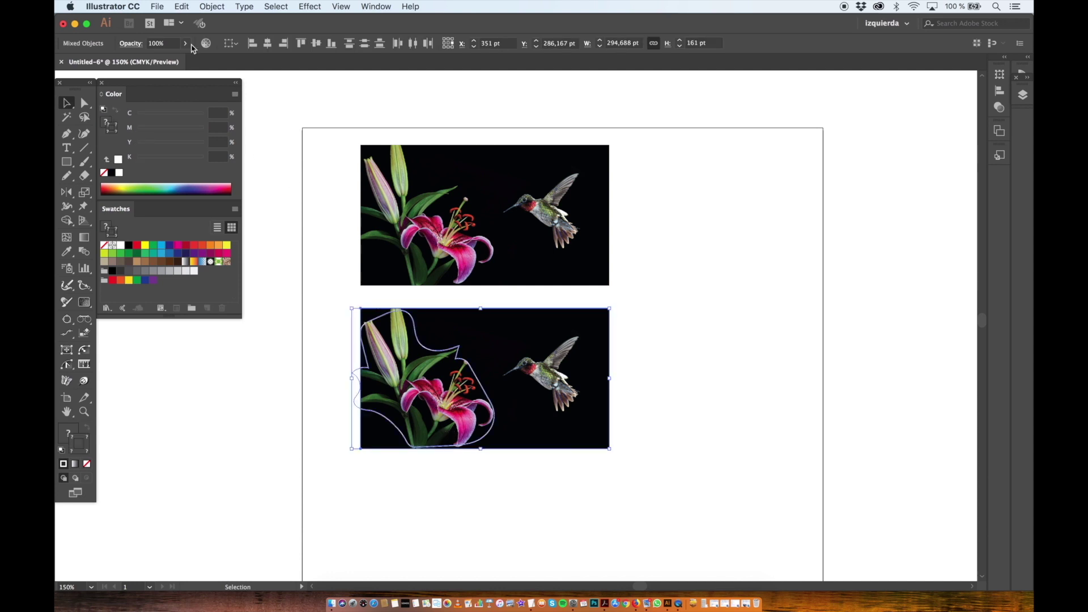
left_click(212, 7)
mouse_move(255, 435)
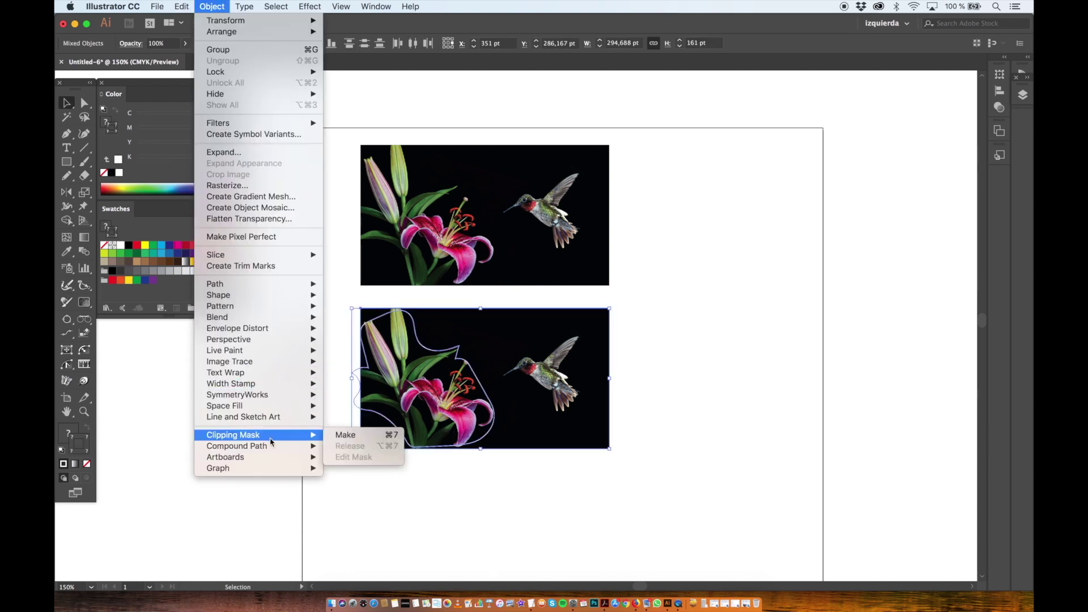
key("super+7")
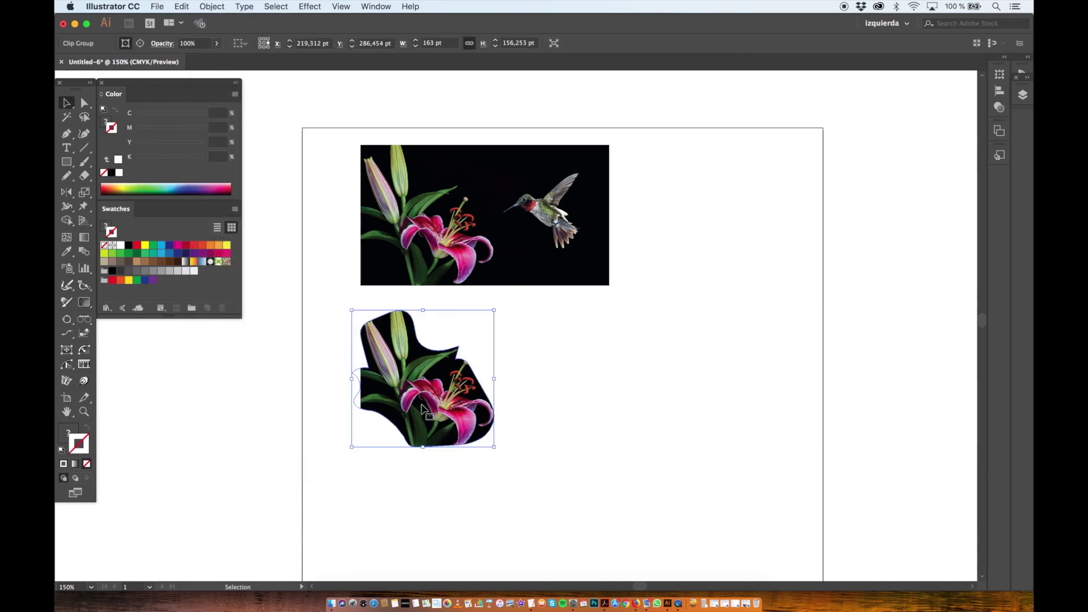
- Move the lily cutout up-left and place a rotated copy to the right
left_click_drag(430, 400, 359, 290)
left_click_drag(421, 308, 657, 356)
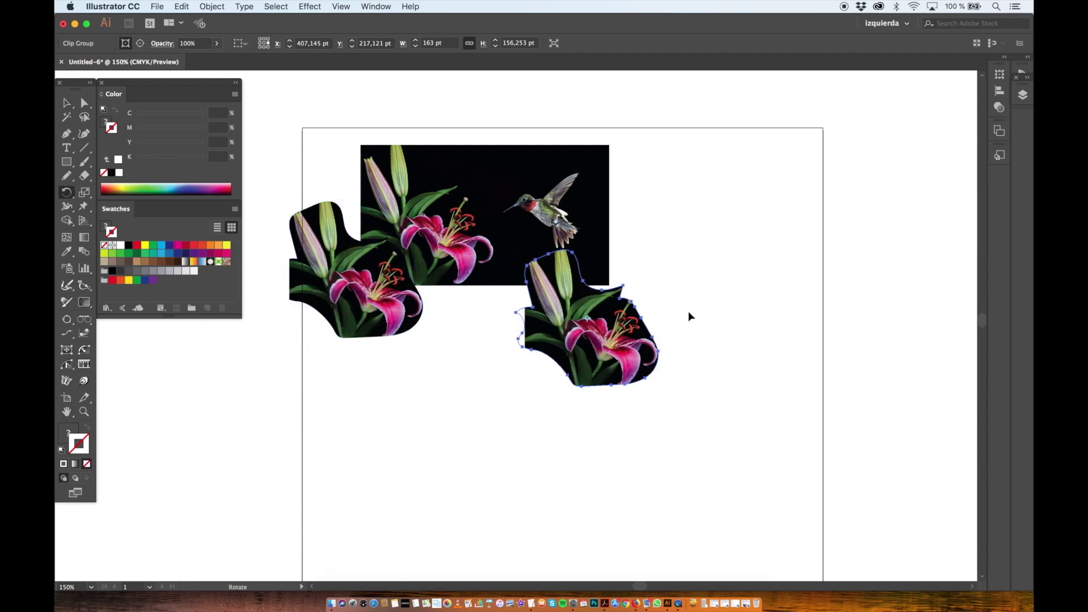
left_click_drag(690, 313, 670, 257)
left_click_drag(617, 336, 694, 110)
key("r")
scroll(694, 111, "up", 3)
left_click_drag(681, 187, 703, 187)
- Position more rotated lily cutouts at the top right and above the hummingbird
key("v")
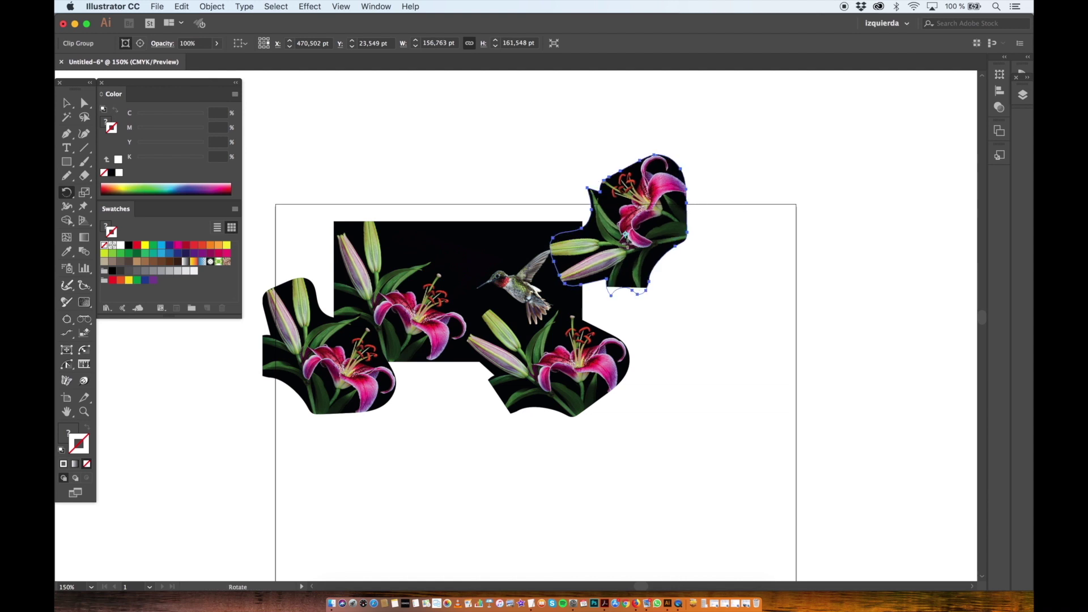
left_click_drag(634, 242, 487, 179)
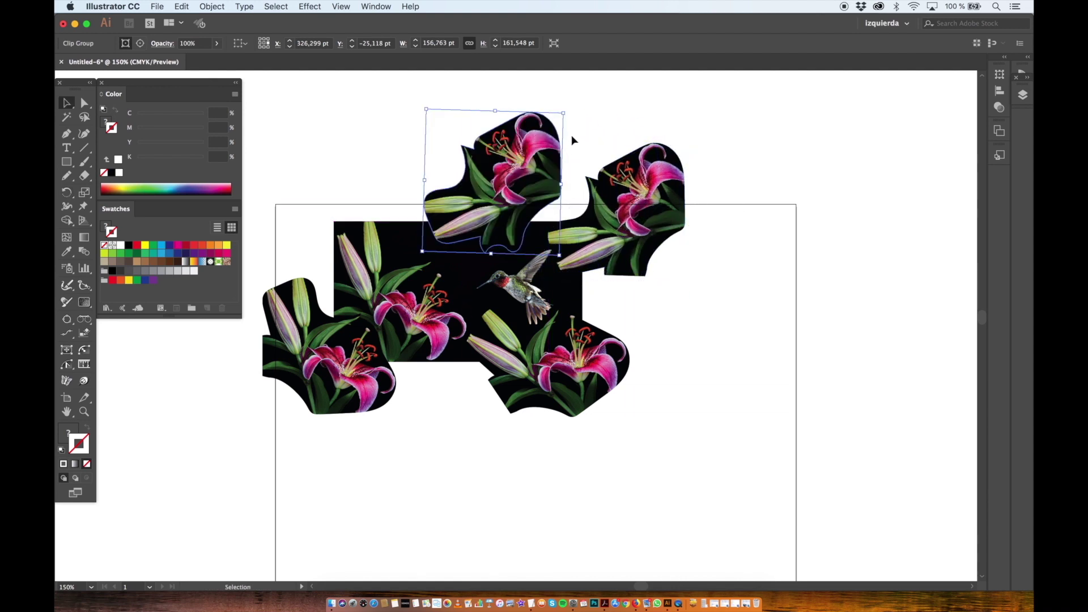
left_click_drag(571, 135, 582, 193)
left_click_drag(472, 192, 526, 164)
left_click_drag(537, 235, 536, 232)
left_click(444, 134)
- Draw a white-outlined rectangle covering the original photo
left_click(67, 161)
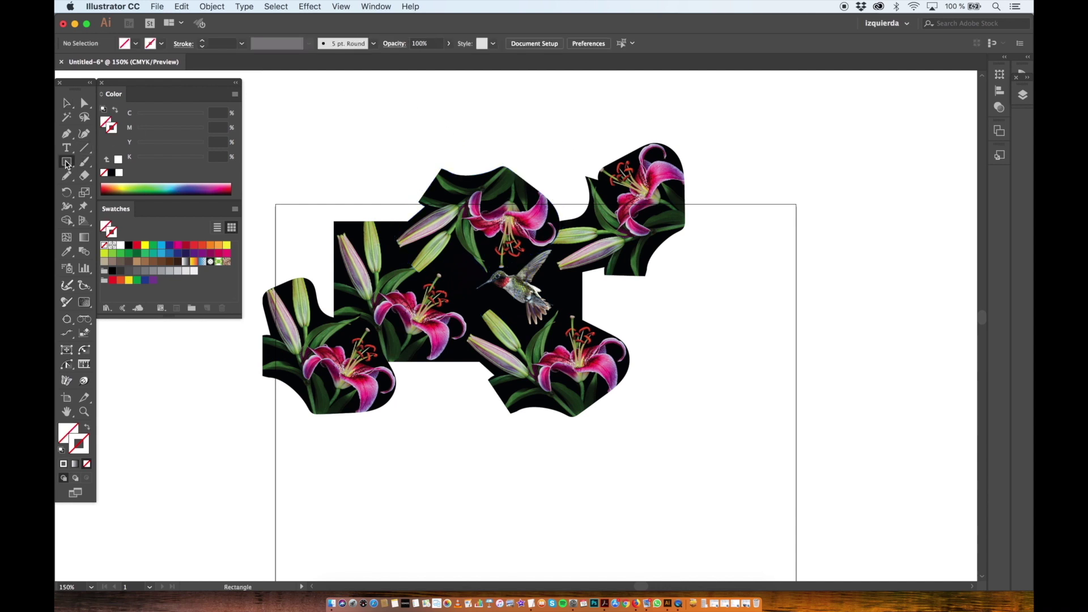
left_click(144, 185)
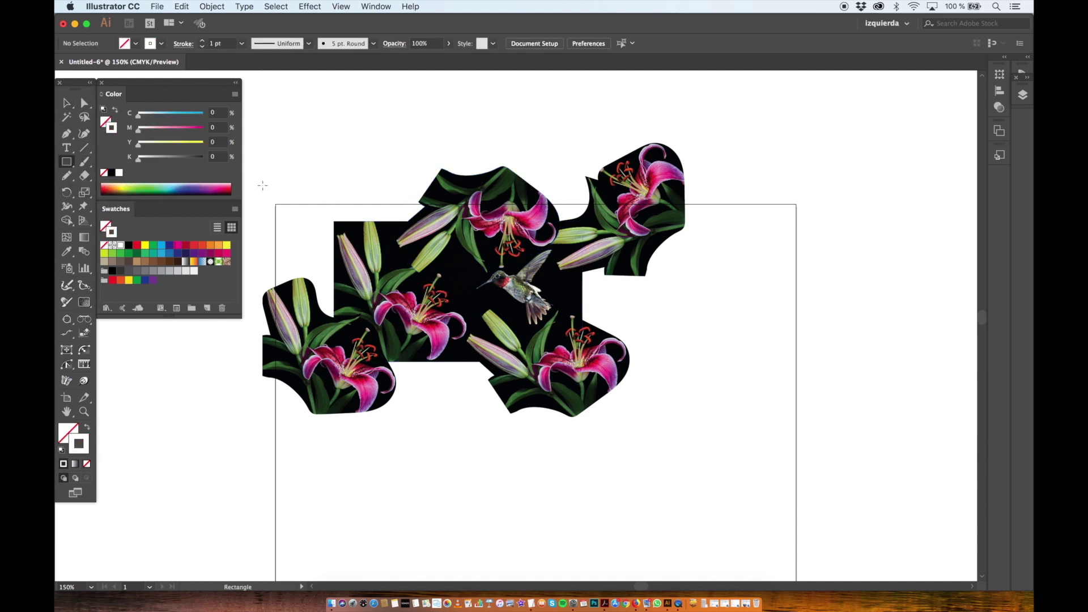
left_click_drag(335, 221, 579, 359)
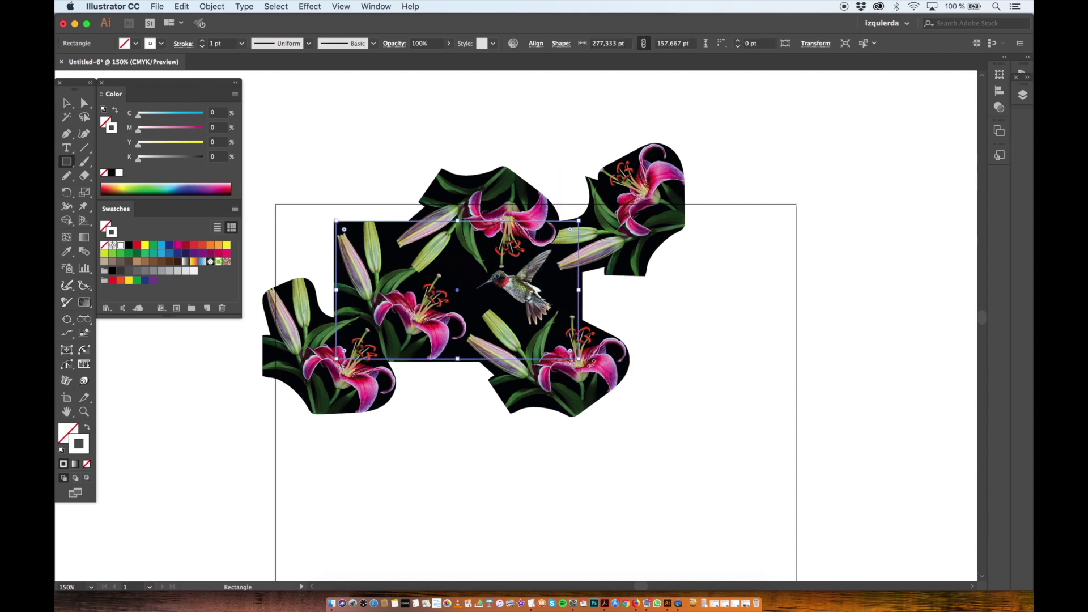
- Select all the image pieces with the rectangle and make a clipping mask from them
key("v")
left_click_drag(301, 139, 643, 479)
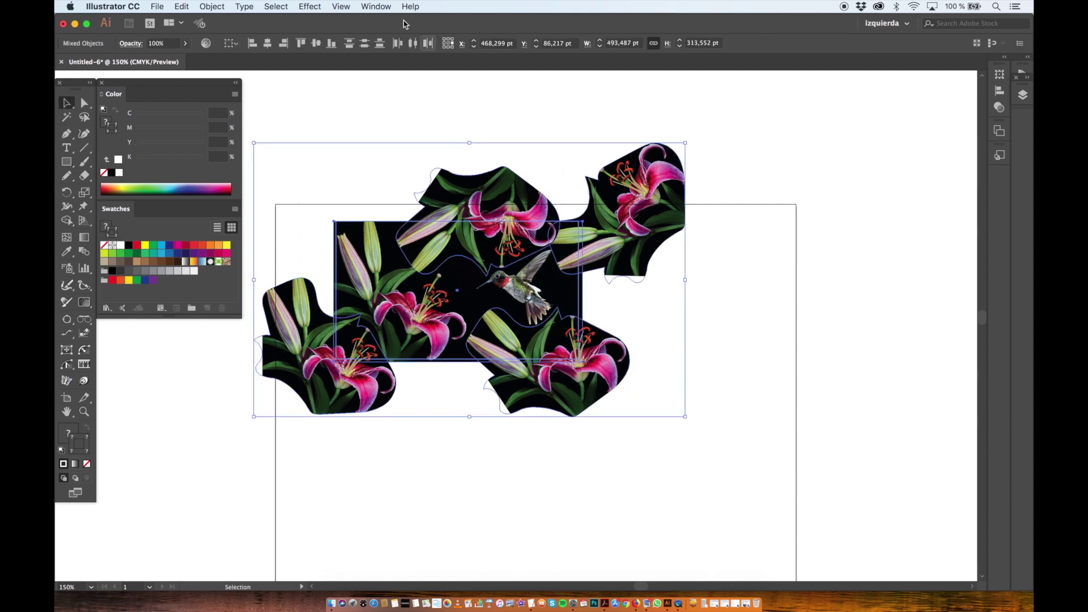
left_click(211, 6)
mouse_move(255, 434)
left_click(352, 435)
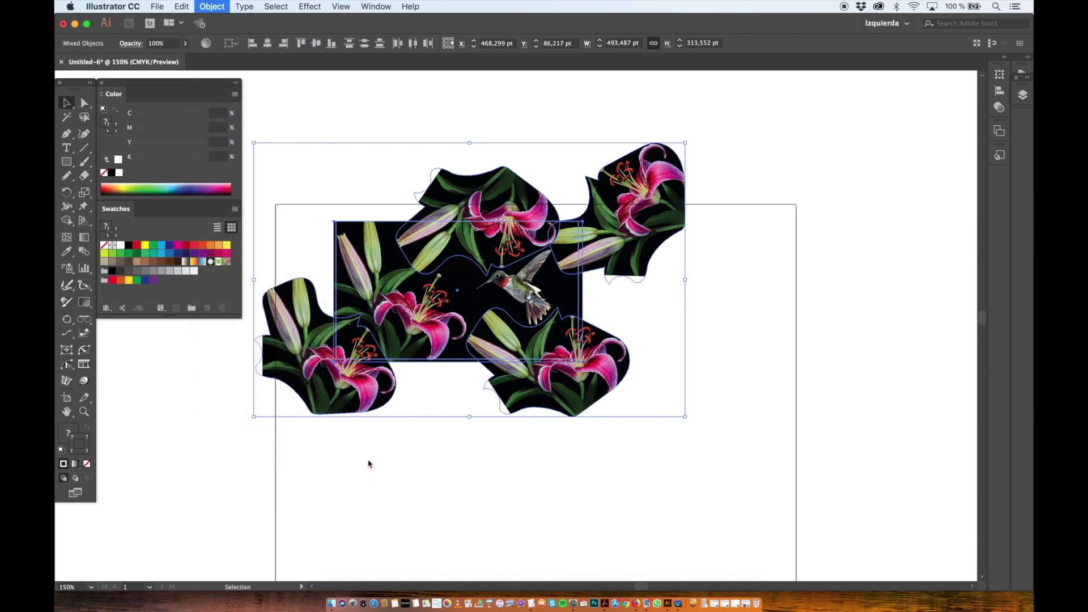
left_click(751, 389)
scroll(578, 283, "up", 3)
- Draw yellow elliptical-profile Pencil flicks around the upper-left lily bud and lily stamens
key("n")
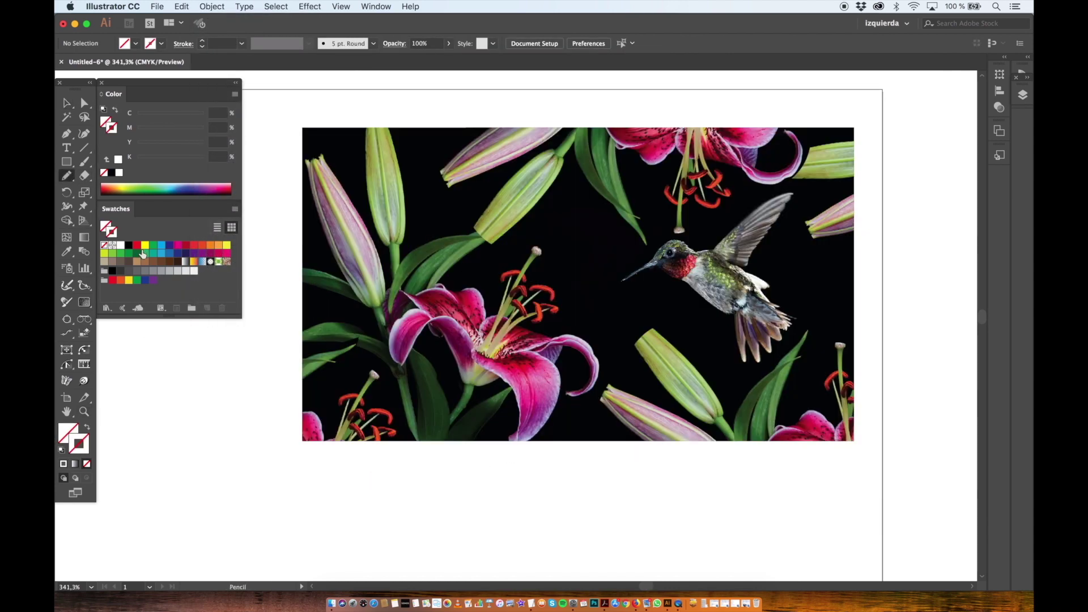
left_click(145, 245)
left_click(309, 44)
left_click(278, 81)
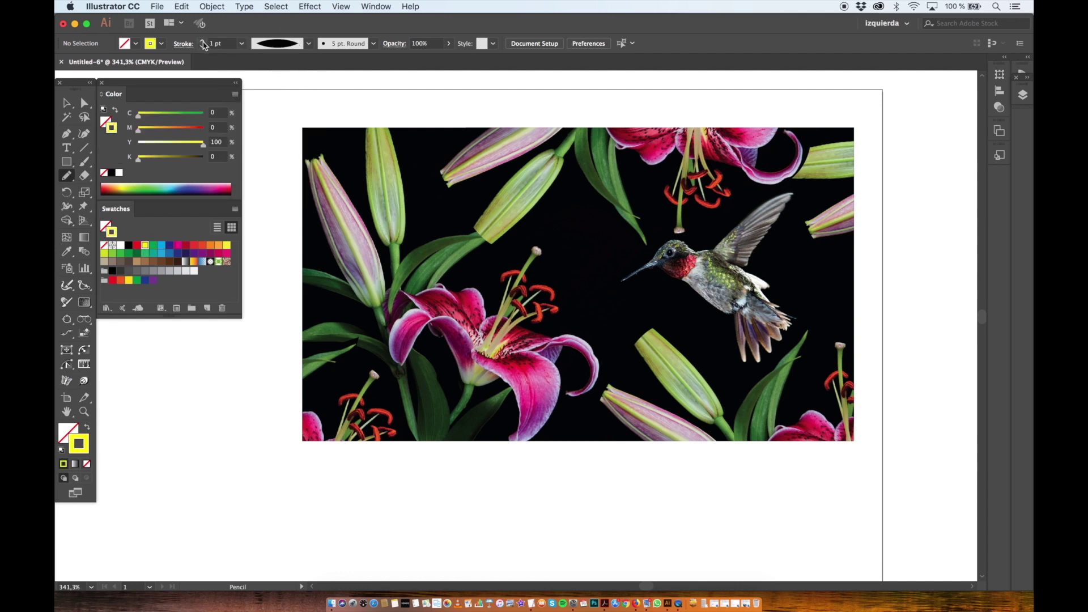
left_click_drag(365, 180, 362, 147)
left_click_drag(343, 138, 350, 164)
left_click_drag(504, 171, 440, 197)
left_click_drag(498, 185, 443, 215)
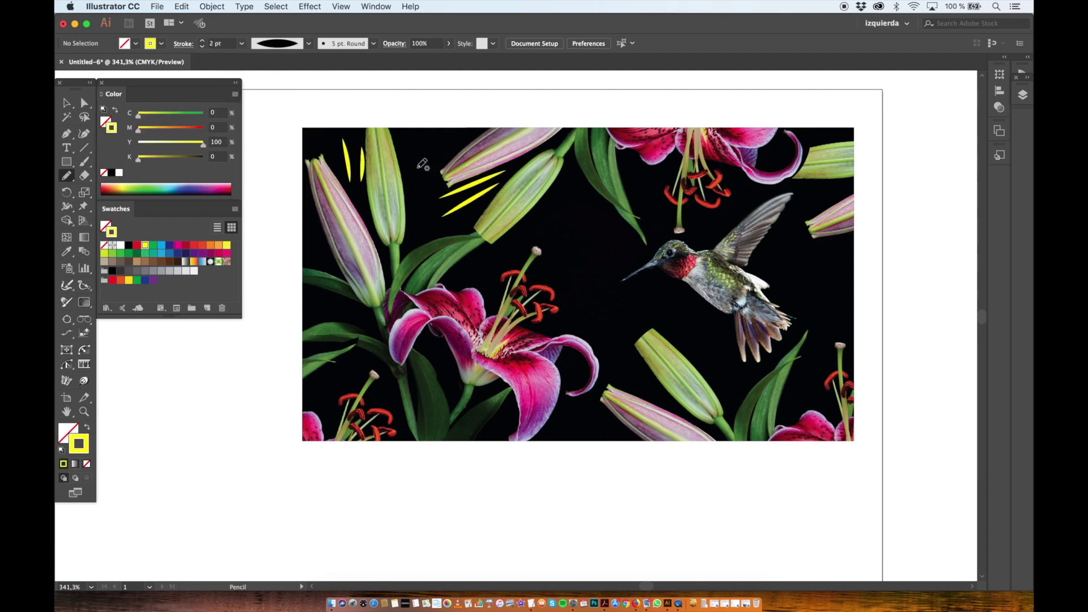
left_click_drag(421, 165, 449, 138)
left_click_drag(488, 293, 491, 257)
left_click_drag(515, 255, 556, 197)
left_click_drag(547, 242, 581, 201)
left_click_drag(549, 254, 590, 225)
left_click_drag(538, 271, 584, 259)
left_click_drag(555, 285, 586, 275)
left_click_drag(565, 297, 585, 295)
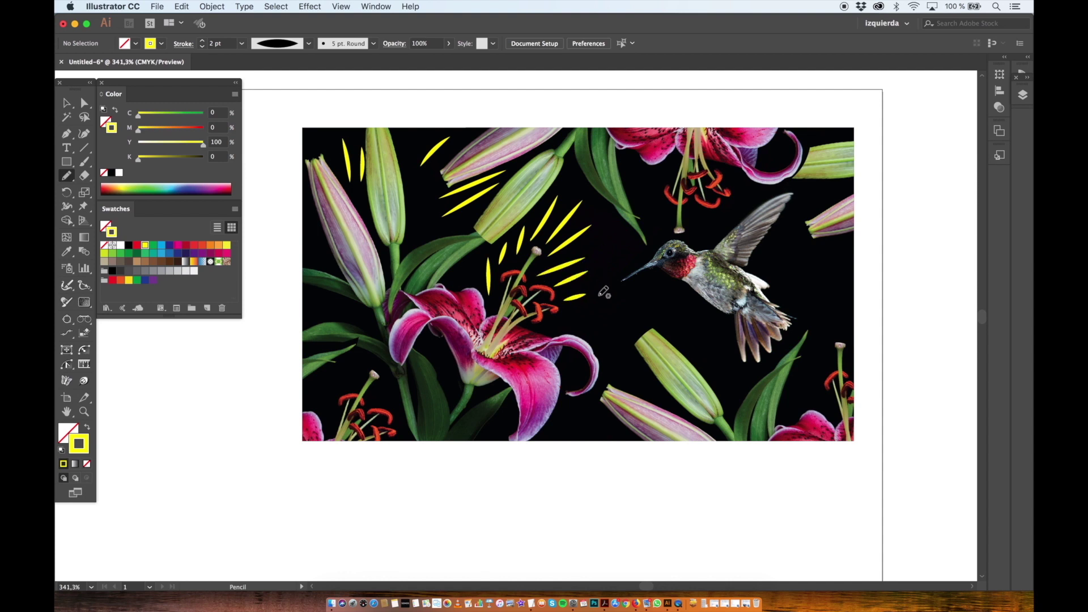
left_click_drag(544, 326, 576, 314)
- At 3 pt weight, dot yellow spots on the hummingbird's back and wing
left_click(202, 41)
left_click_drag(731, 236, 735, 233)
mouse_move(726, 246)
left_mouse_down()
mouse_move(753, 286)
mouse_move(710, 264)
left_mouse_up()
left_click_drag(720, 269, 727, 268)
left_click_drag(709, 278, 727, 283)
left_click_drag(737, 286, 703, 286)
- Draw three white dots on the hummingbird's belly
left_click(186, 261)
left_click_drag(720, 295, 713, 299)
left_click_drag(725, 309, 732, 308)
left_click_drag(737, 303, 744, 302)
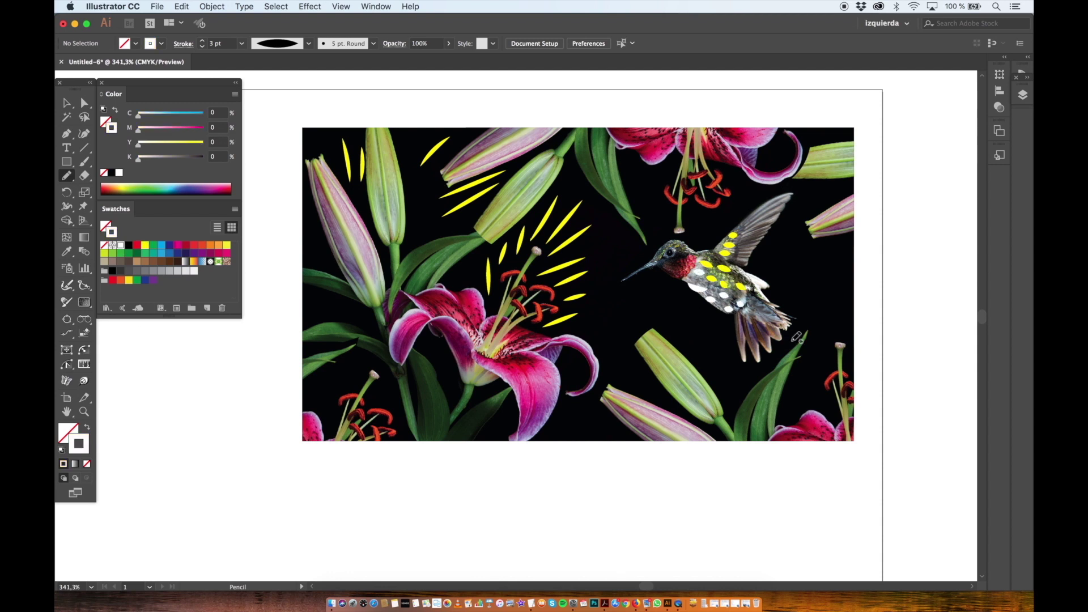
- Draw tan strokes along the hummingbird's wing feathers and tail
left_click(138, 261)
left_click_drag(744, 225, 763, 219)
left_click_drag(753, 214, 777, 205)
left_click_drag(747, 238, 790, 231)
left_click_drag(748, 233, 789, 216)
left_click_drag(739, 265, 754, 256)
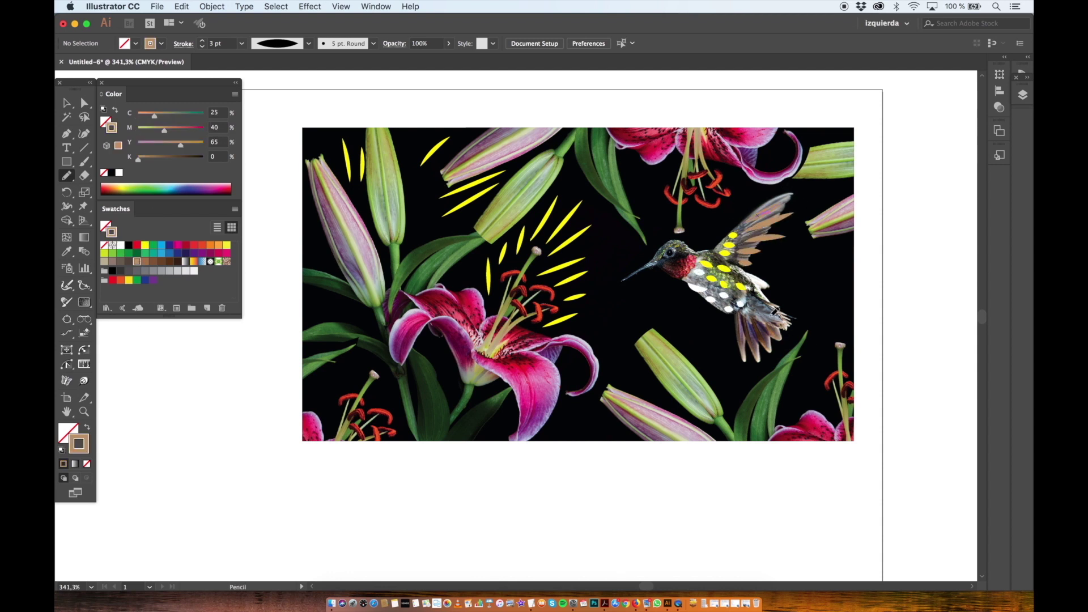
mouse_move(773, 312)
left_mouse_down()
mouse_move(813, 330)
mouse_move(790, 351)
left_mouse_up()
mouse_move(757, 334)
left_mouse_down()
mouse_move(771, 363)
mouse_move(740, 374)
left_mouse_up()
- Draw magenta flicks around the top lily
left_click(119, 172)
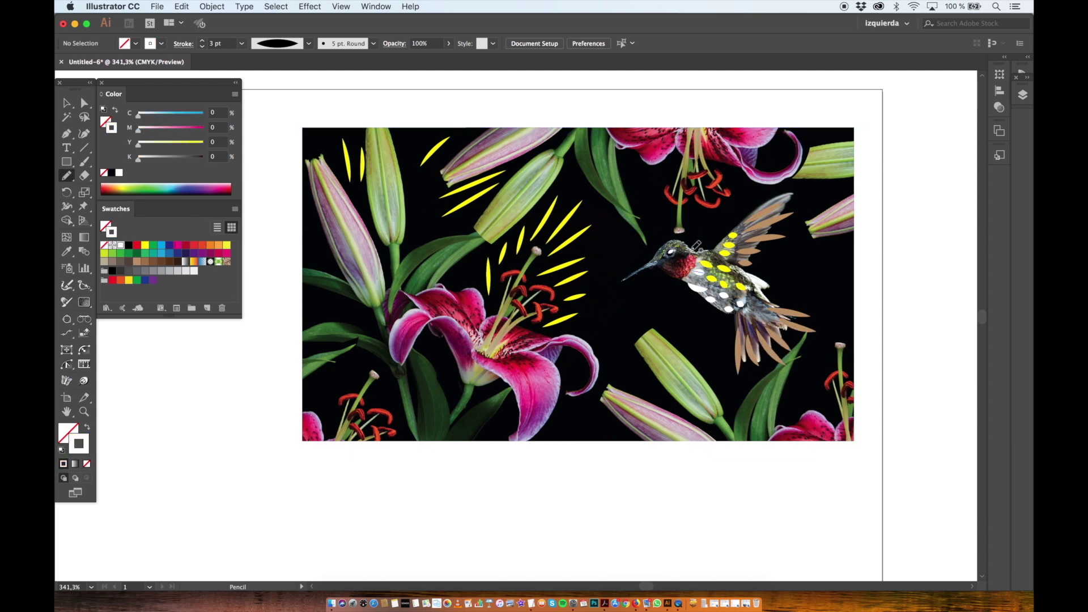
left_click(137, 247)
left_click(177, 245)
left_click_drag(631, 165, 646, 170)
mouse_move(641, 187)
left_mouse_down()
mouse_move(661, 168)
mouse_move(652, 207)
left_mouse_up()
left_click_drag(738, 179, 760, 189)
left_click_drag(734, 196, 754, 206)
left_click_drag(718, 210, 734, 221)
left_click_drag(698, 213, 706, 227)
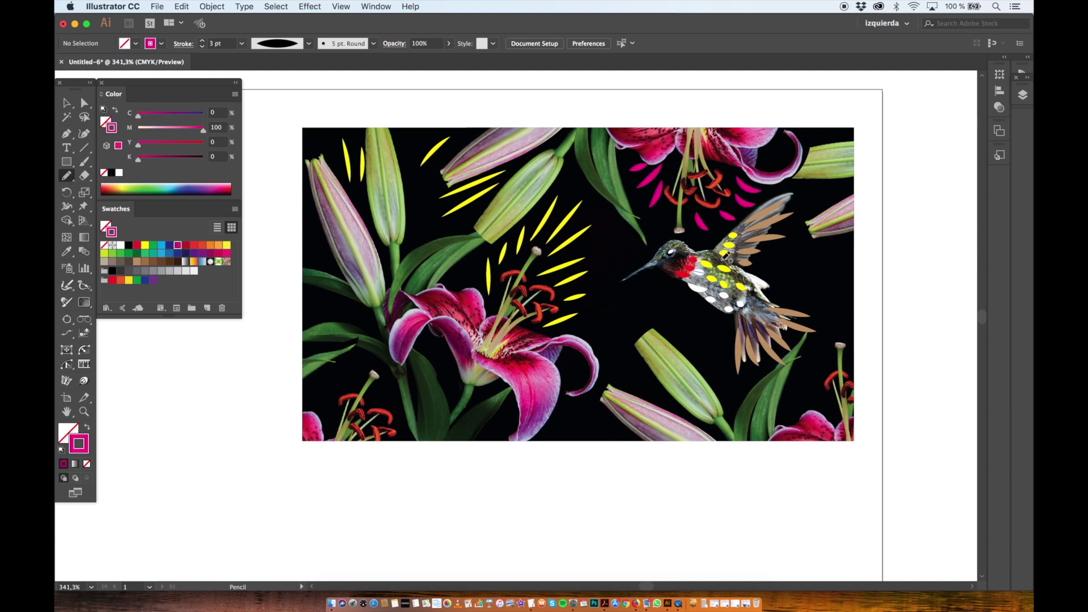
- Add magenta flicks beside and to the right of the lower lily bud
left_click_drag(570, 413, 600, 418)
left_click_drag(567, 429, 611, 432)
left_click_drag(593, 343, 629, 378)
left_click_drag(608, 336, 628, 367)
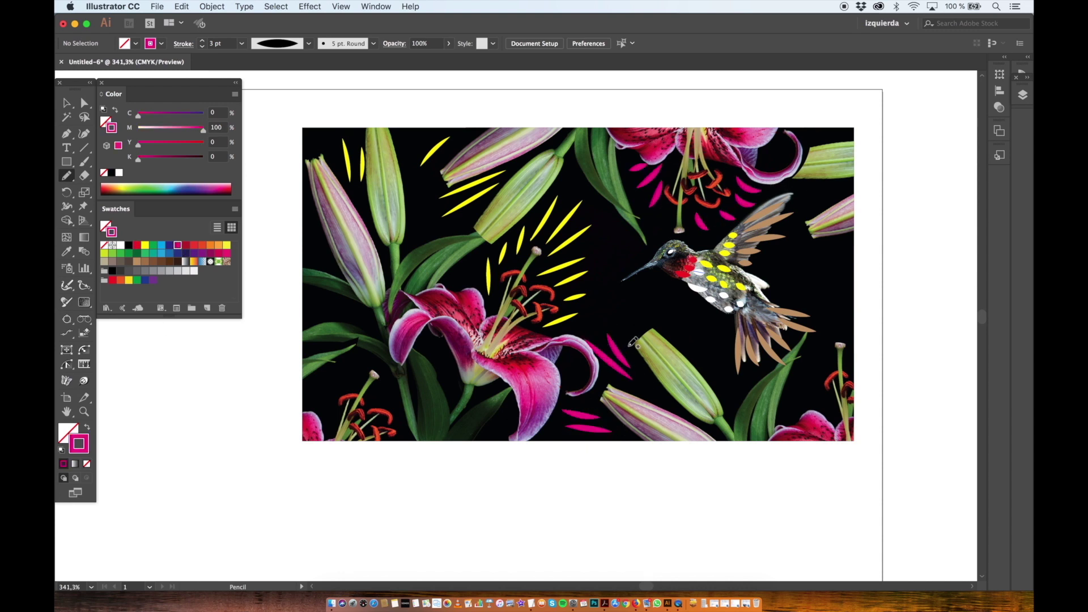
left_click_drag(715, 347, 732, 393)
left_click_drag(693, 329, 715, 374)
left_click_drag(710, 315, 718, 343)
left_click(85, 103)
- Zoom out and reflect a copy of the tile to its left with the Reflect tool
key("super+minus")
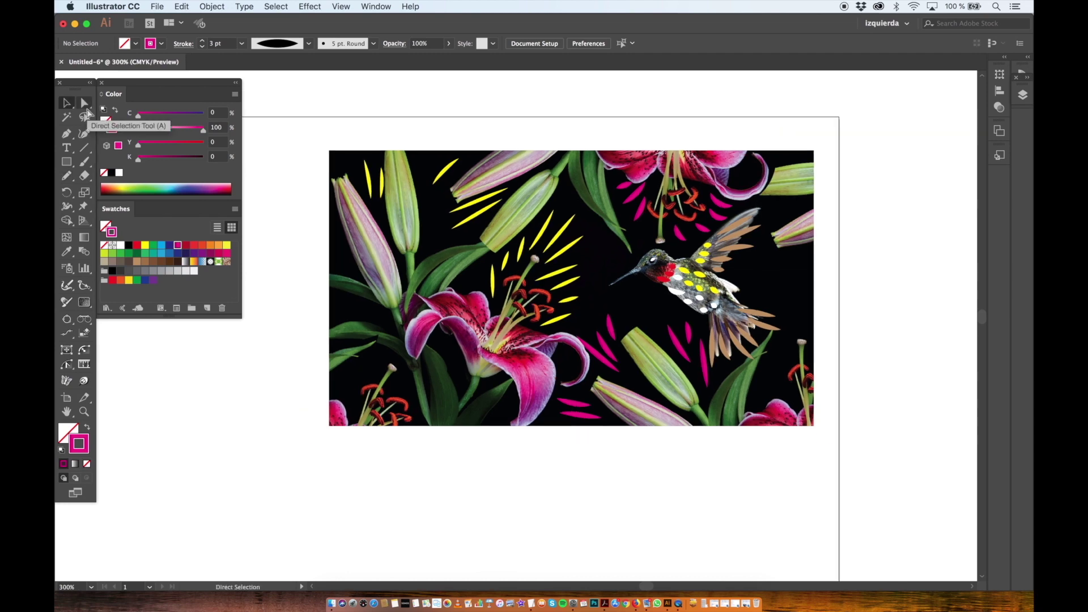
key("super+minus")
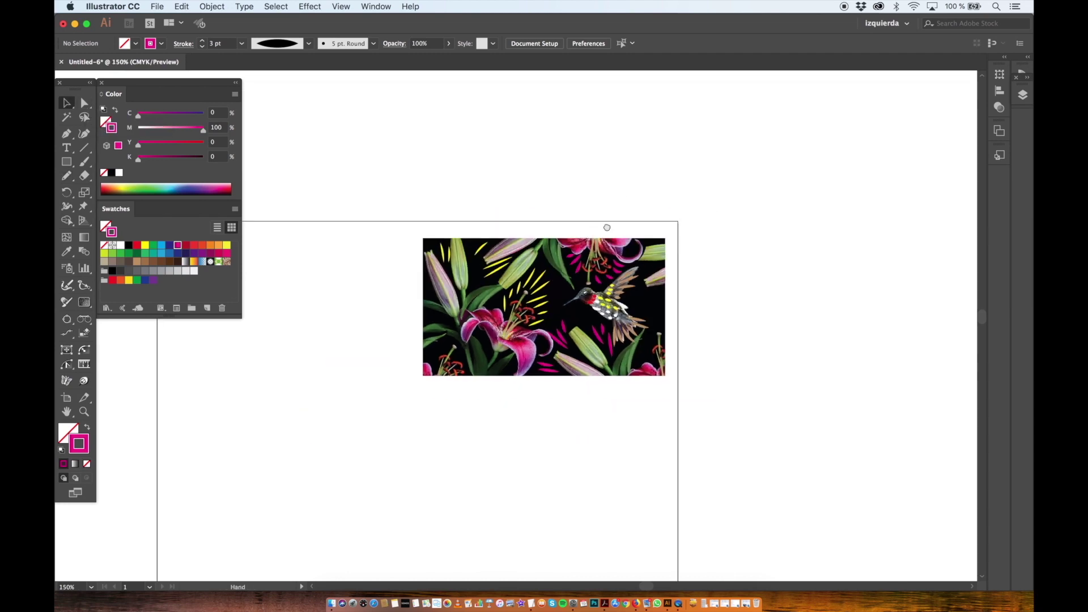
left_click_drag(635, 229, 505, 397)
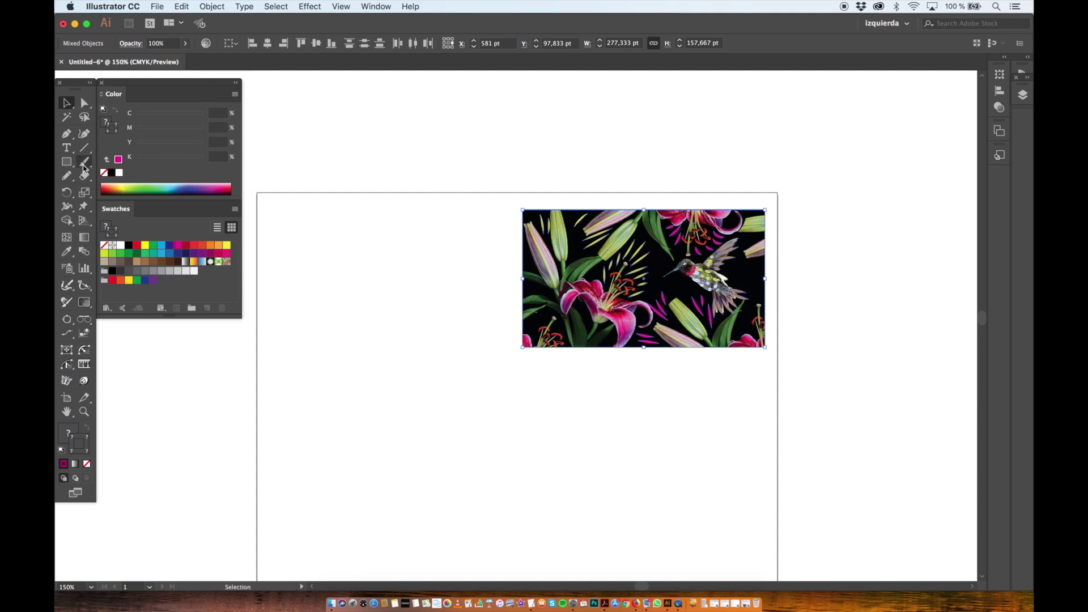
left_click_drag(66, 192, 100, 205)
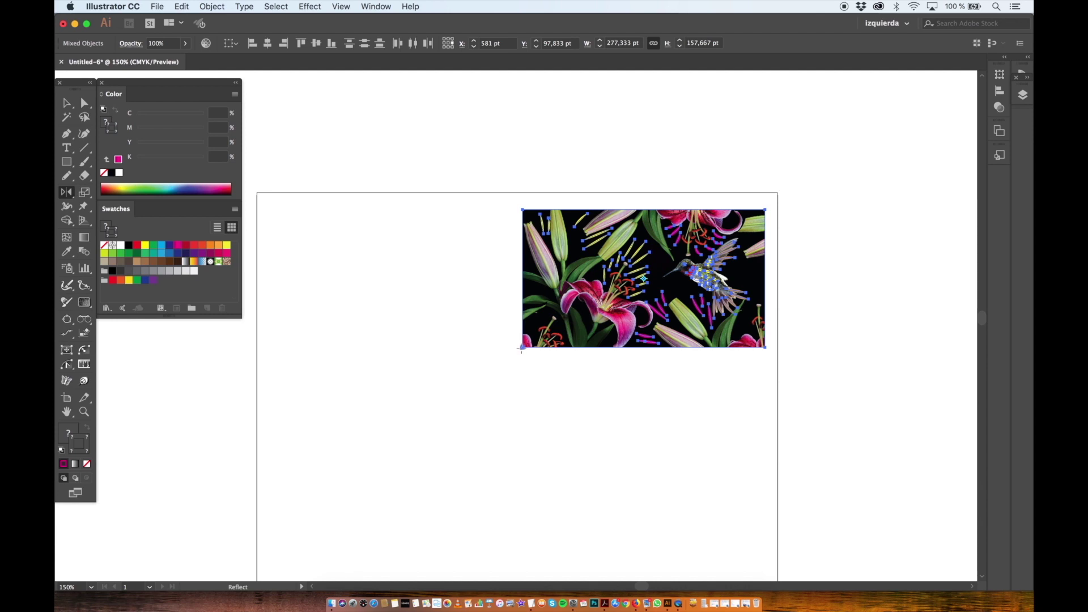
left_click_drag(725, 377, 425, 403)
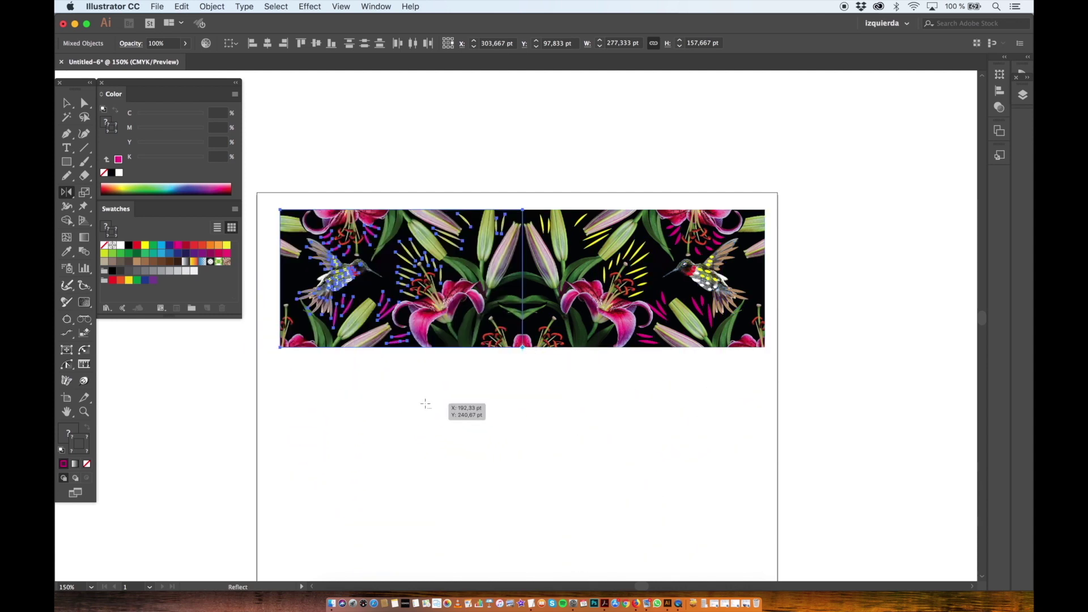
- Reflect a copy of both halves downward, then select all four mirrored pieces
key("v")
left_click_drag(777, 165, 362, 369)
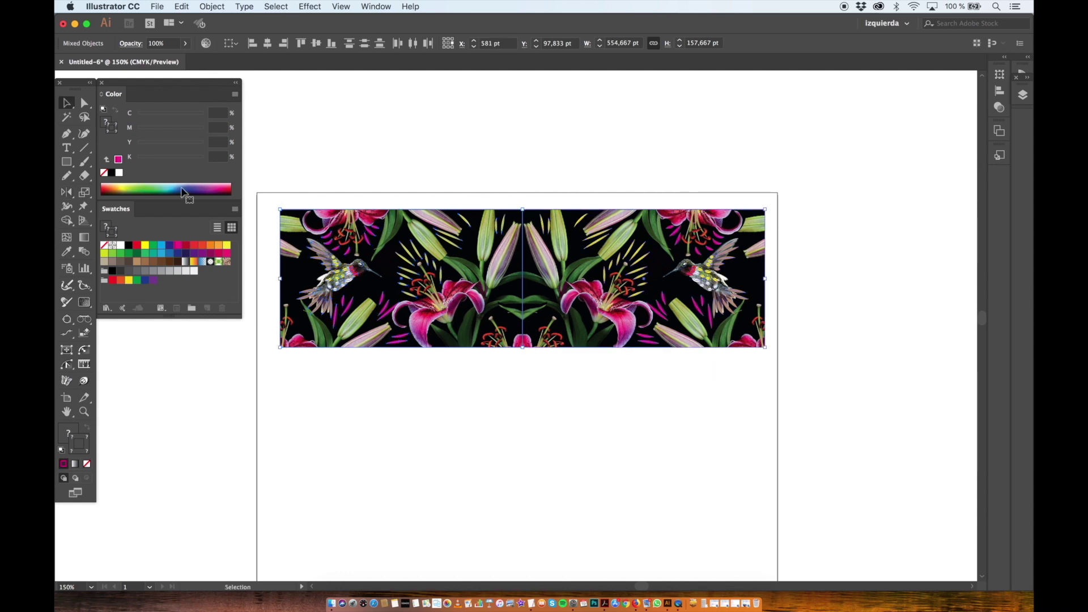
left_click(66, 191)
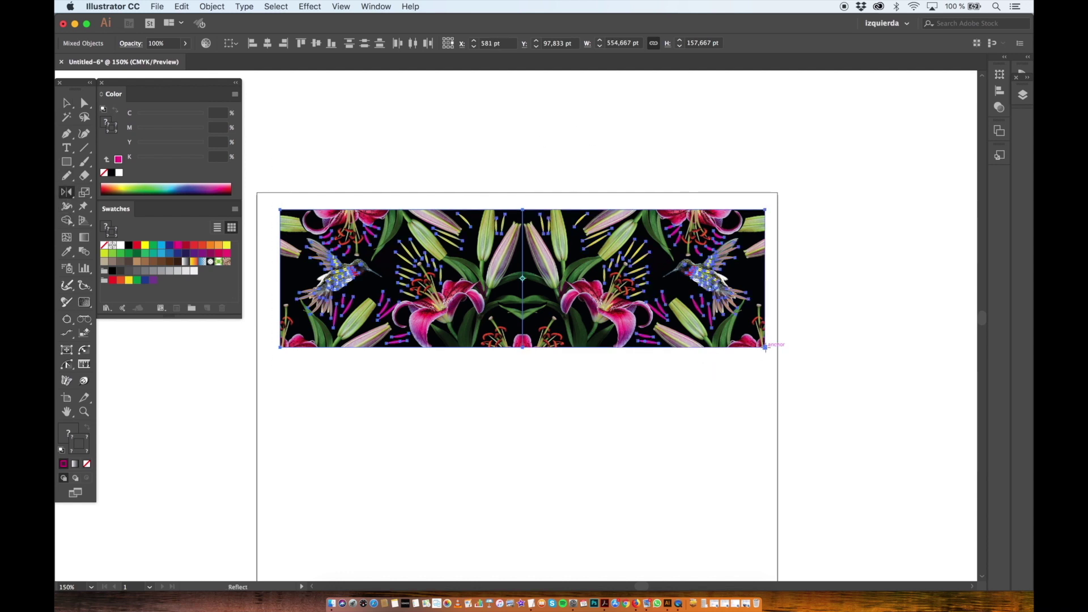
left_click_drag(412, 202, 381, 455)
key("v")
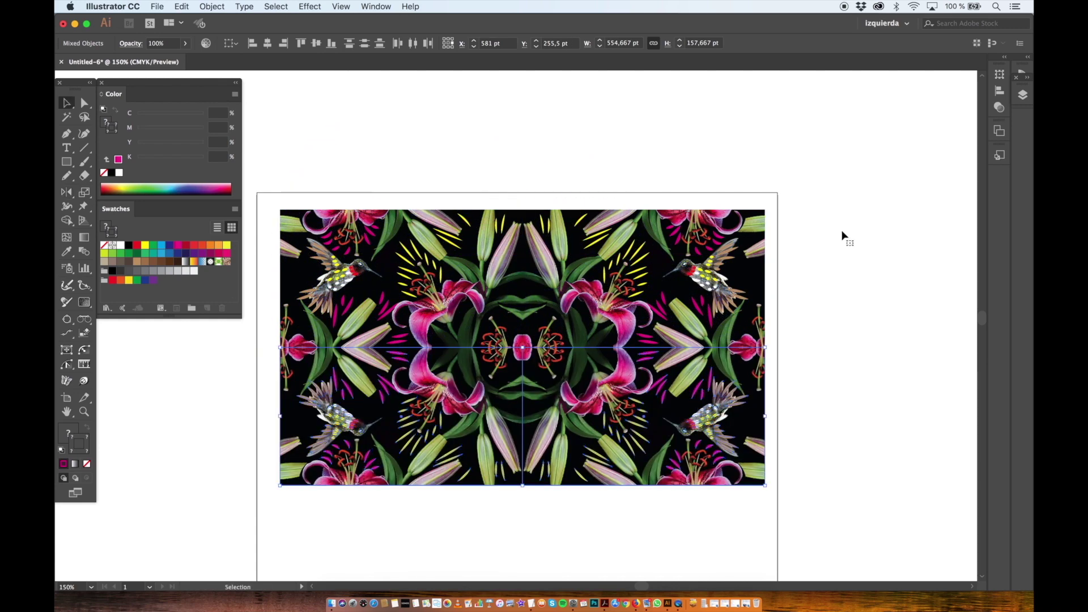
left_click(823, 199)
left_click_drag(813, 162, 246, 521)
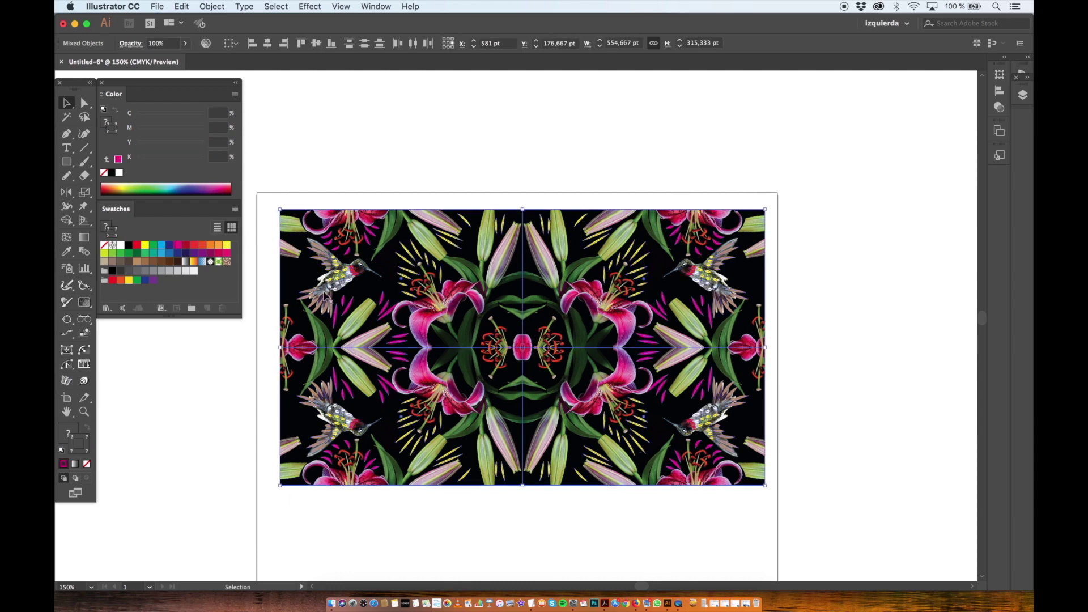
left_click(211, 6)
- Make a pattern from the kaleidoscope block with Size Tile to Art ticked, and save the swatch
mouse_move(265, 307)
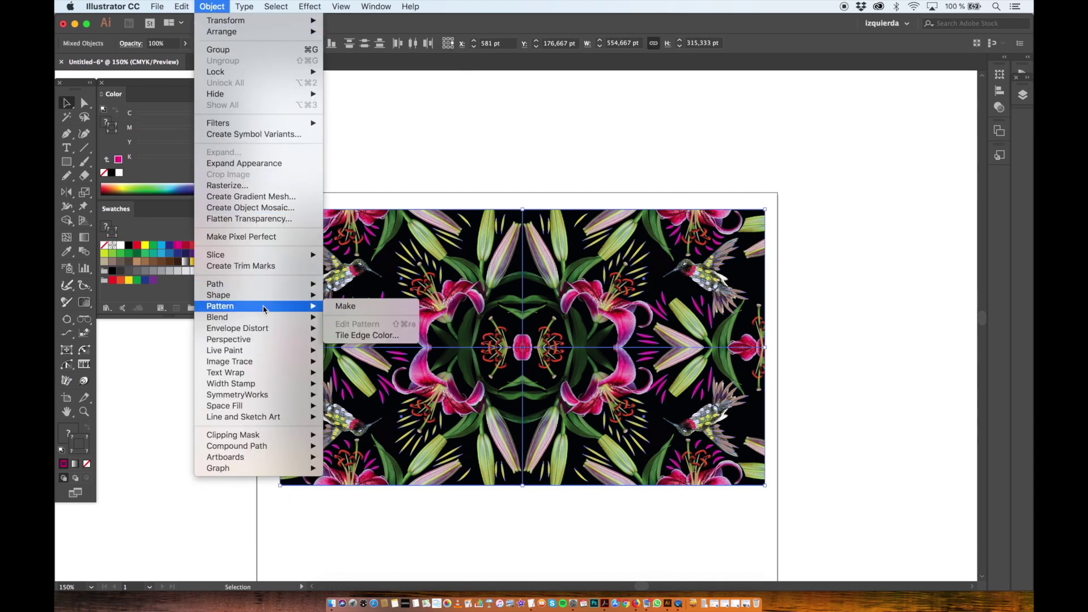
left_click(351, 306)
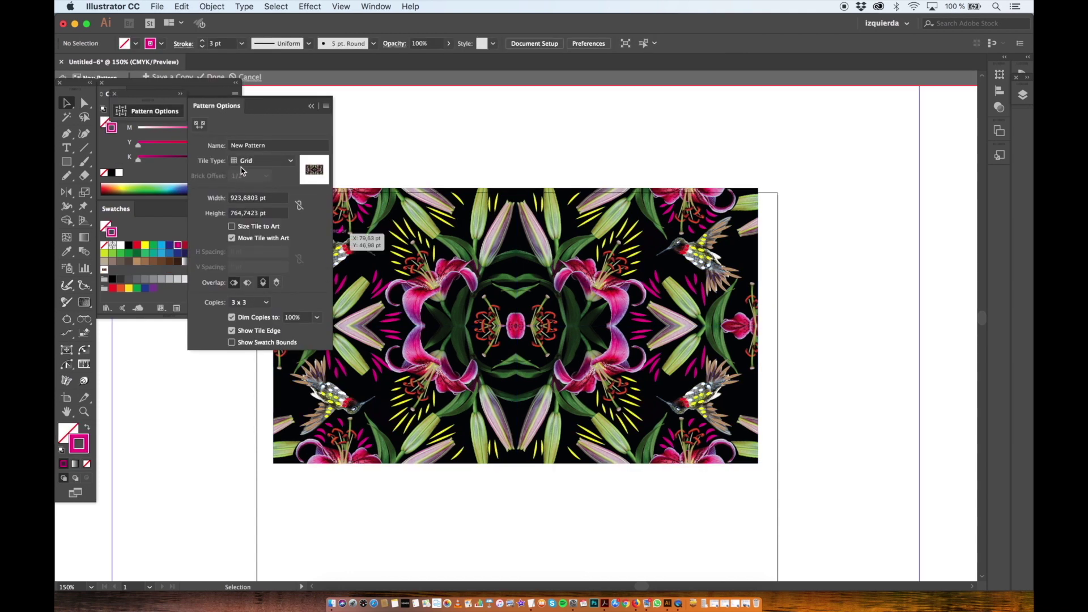
left_click(232, 228)
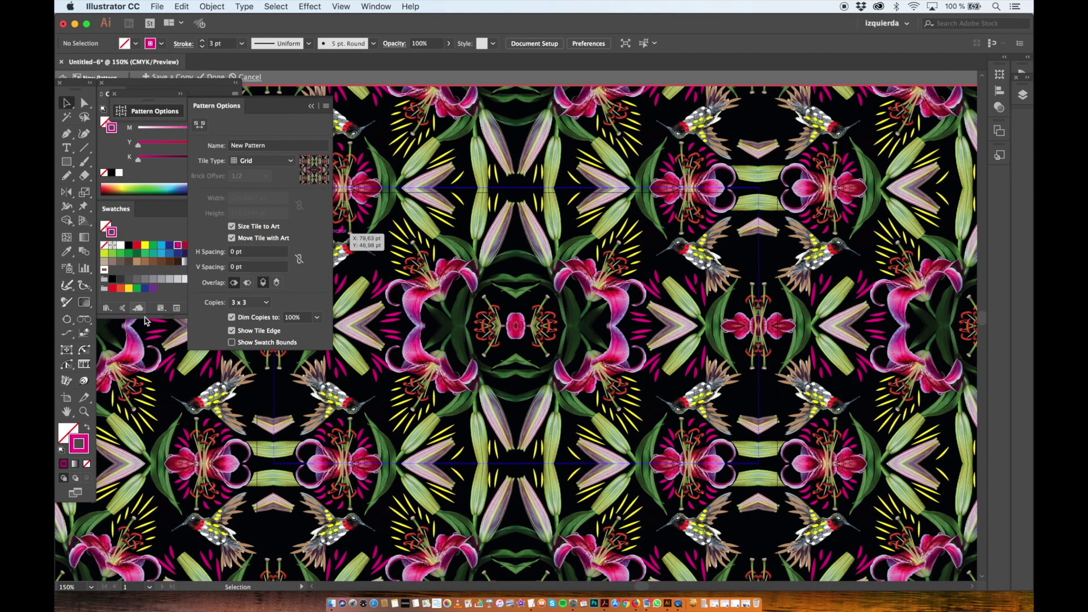
left_click(203, 89)
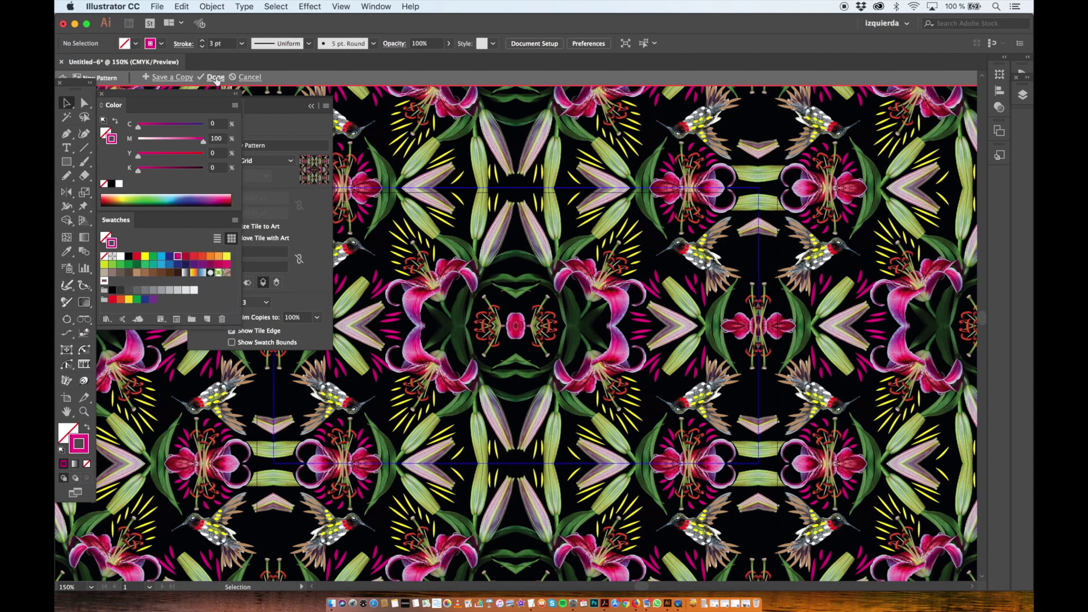
left_click(216, 77)
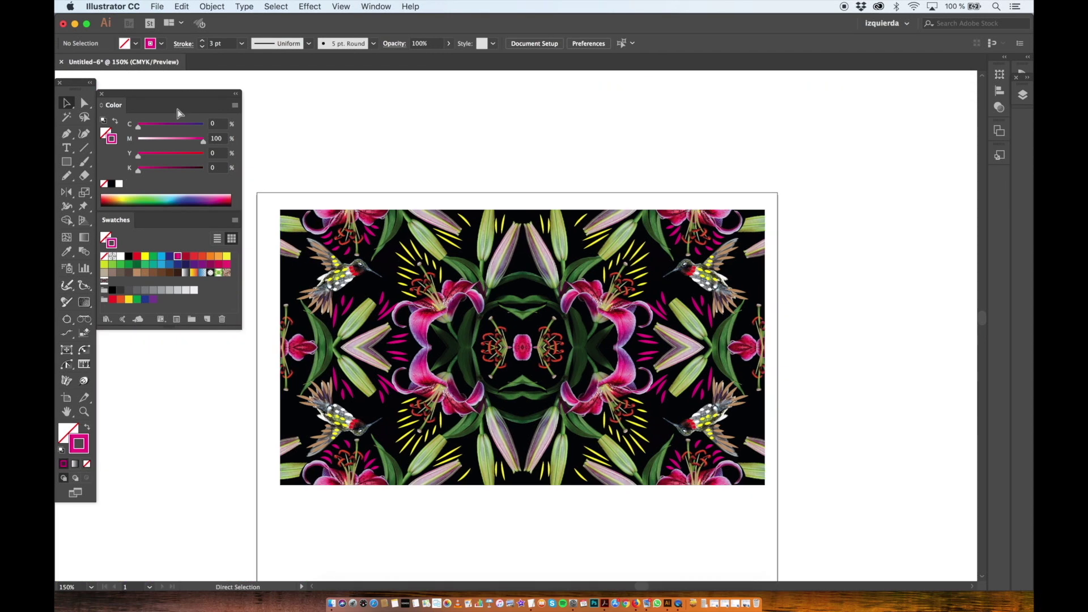
key("super+minus")
- Fill the rectangle with the floral kaleidoscope pattern swatch and zoom in to inspect it
left_click_drag(541, 289, 774, 270)
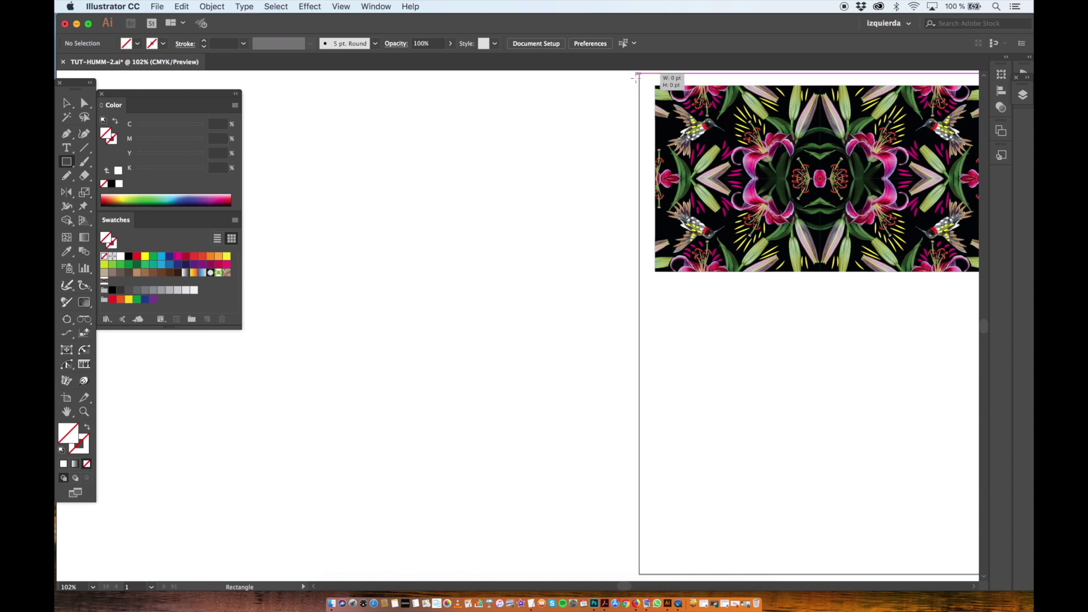
mouse_move(637, 74)
left_mouse_down()
mouse_move(479, 370)
mouse_move(249, 549)
left_mouse_up()
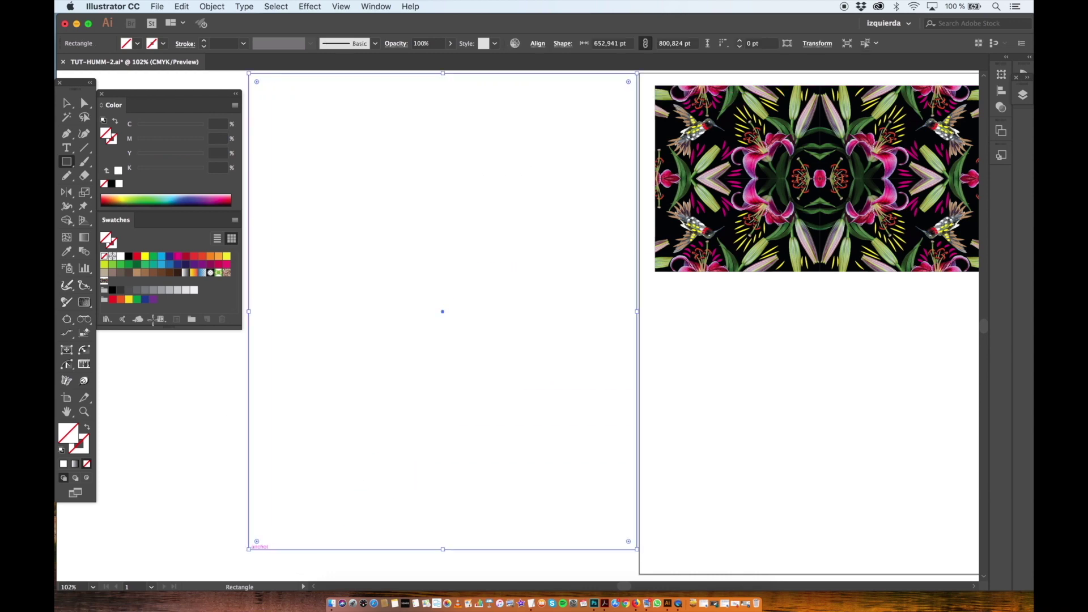
left_click(105, 282)
key("super+plus")
key("super+plus")
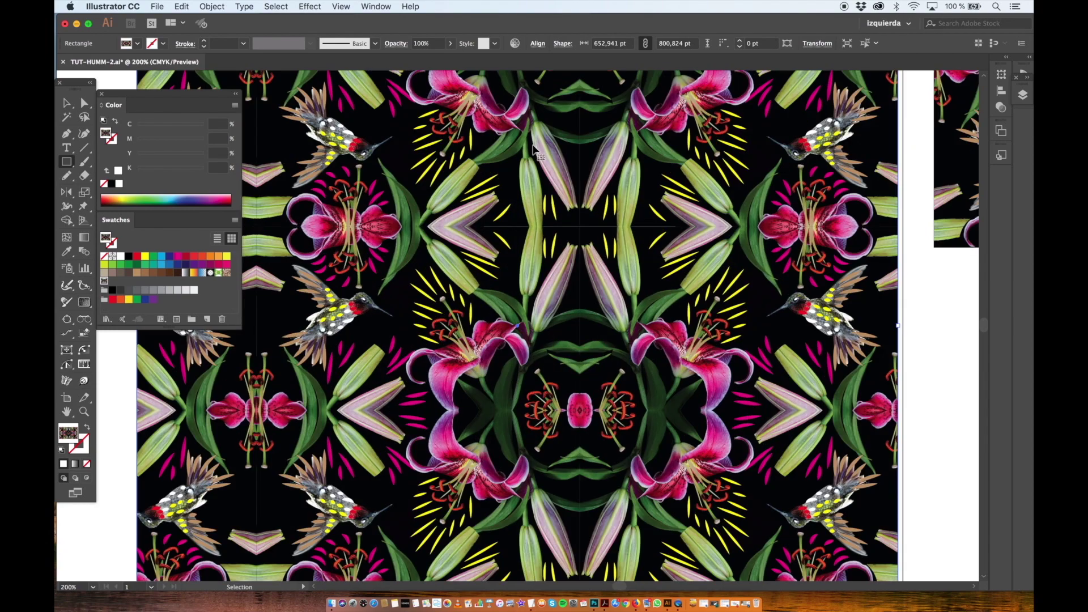
key("super+plus")
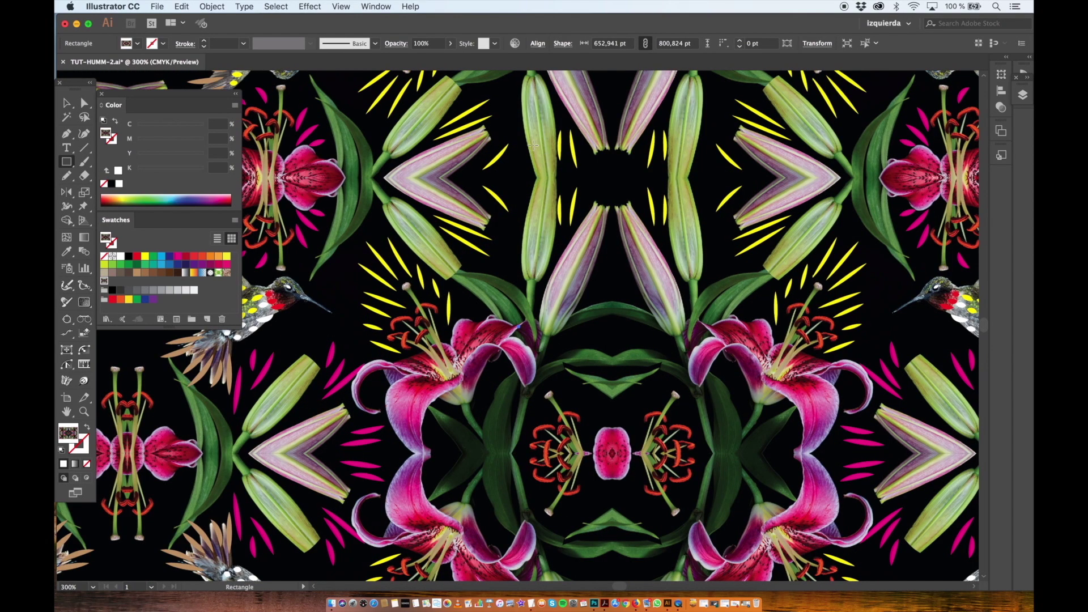
key("super+minus")
key("super+minus")
key("super+minus")
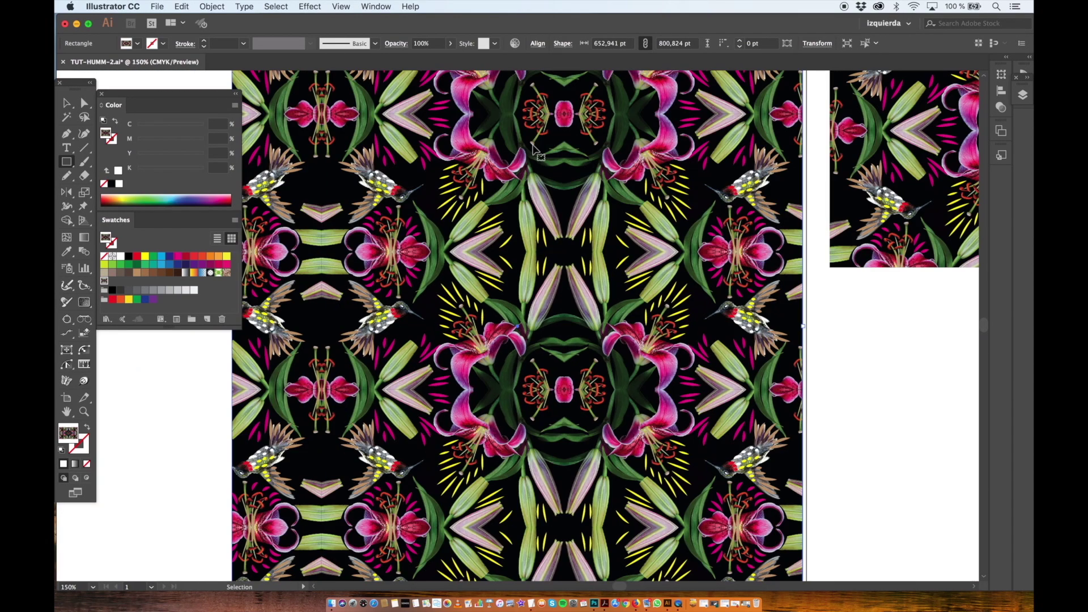
- Drag the rectangle's left edge outward with Direct Selection to widen it to about 895 × 801 pt
key("a")
key("super+shift+a")
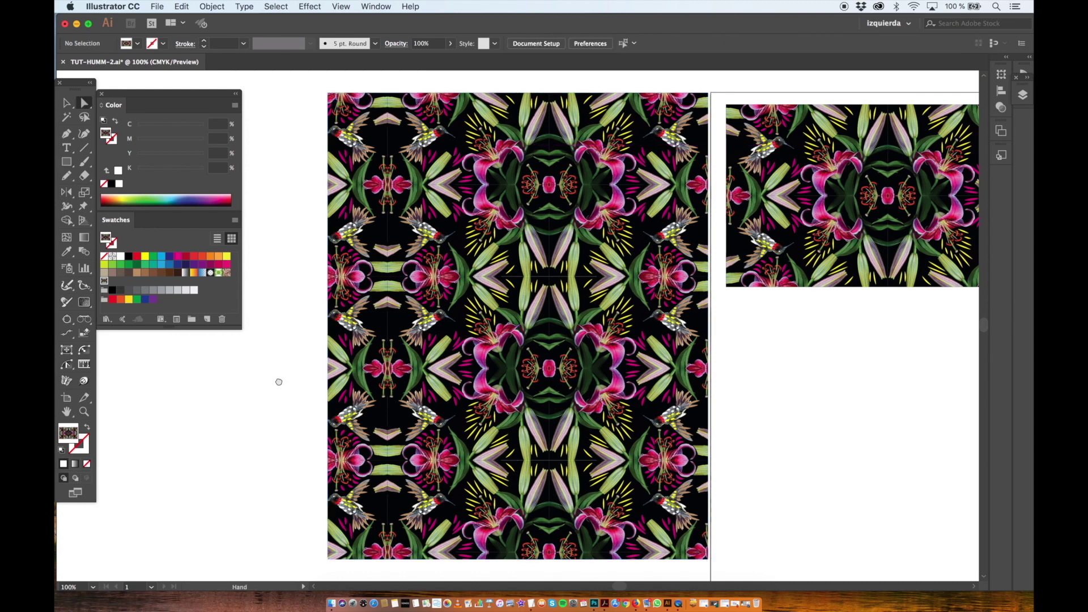
left_click_drag(278, 381, 374, 360)
left_click_drag(294, 423, 233, 413)
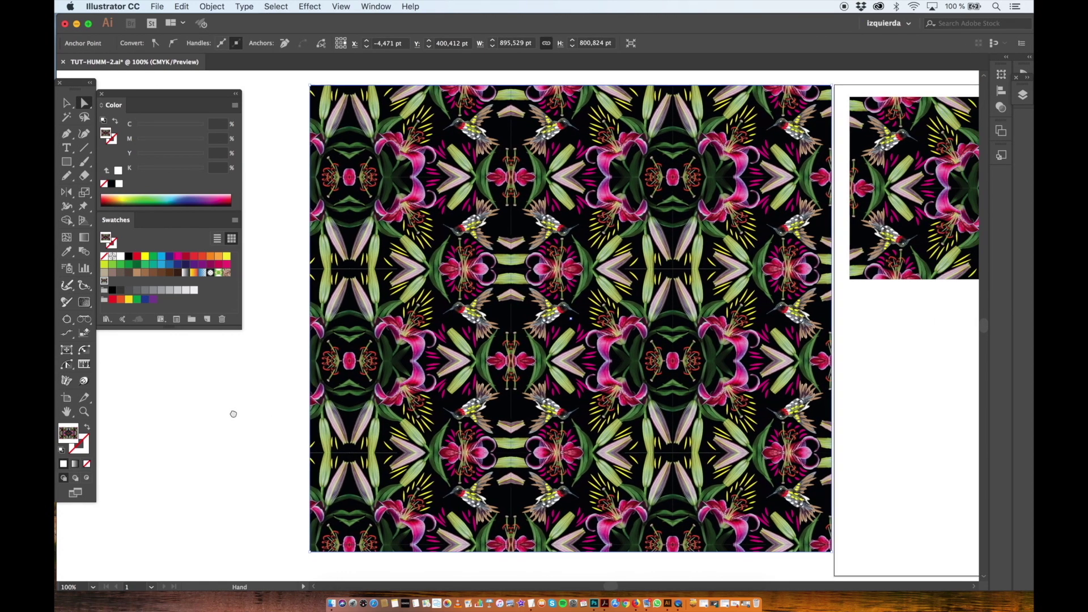
left_click(233, 455)
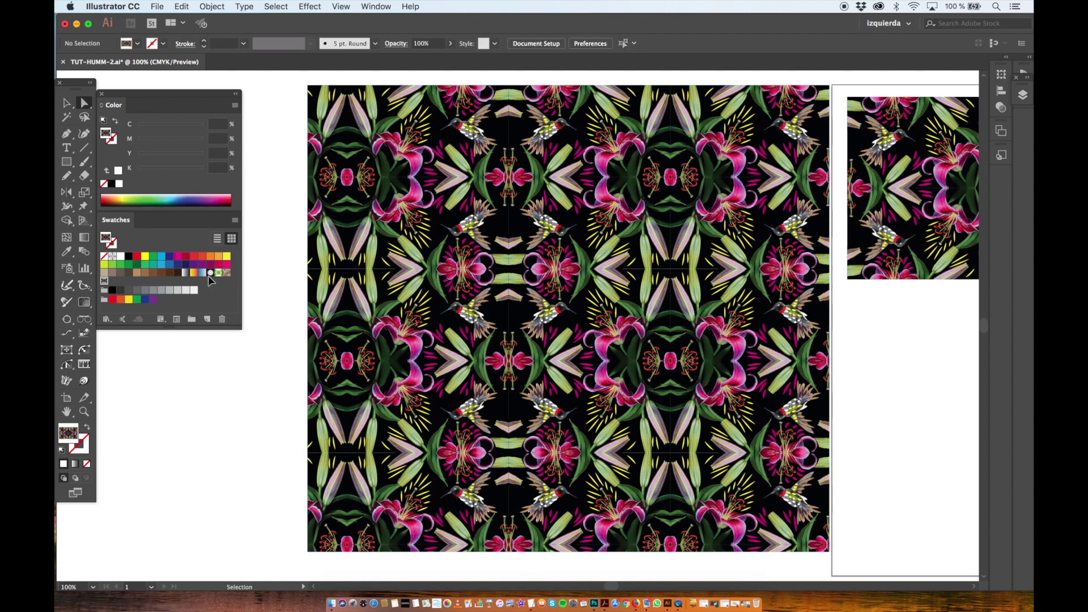
key("super+equal")
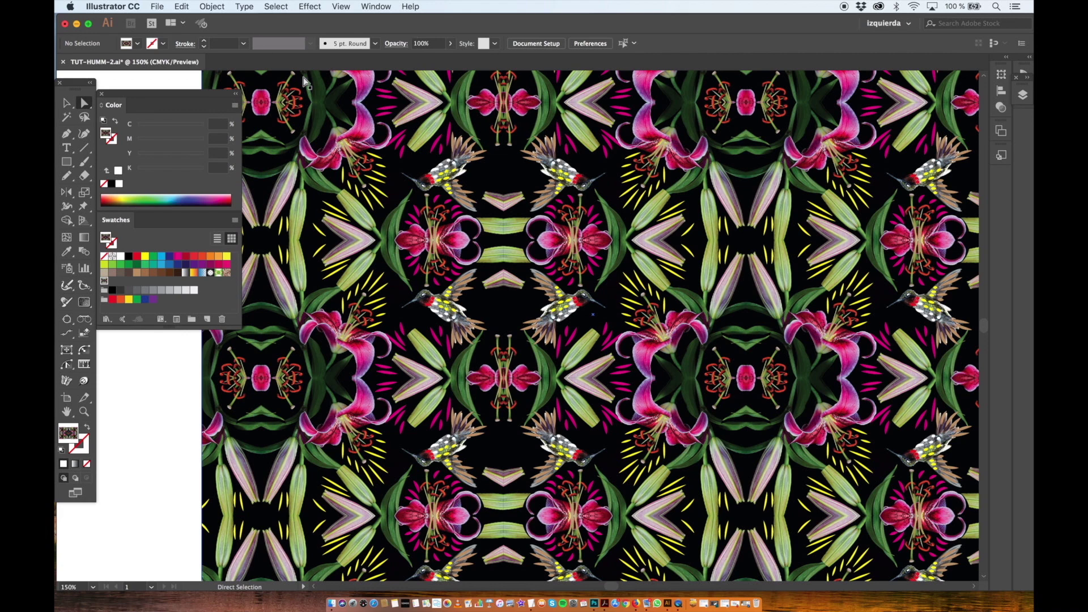
left_click(295, 95)
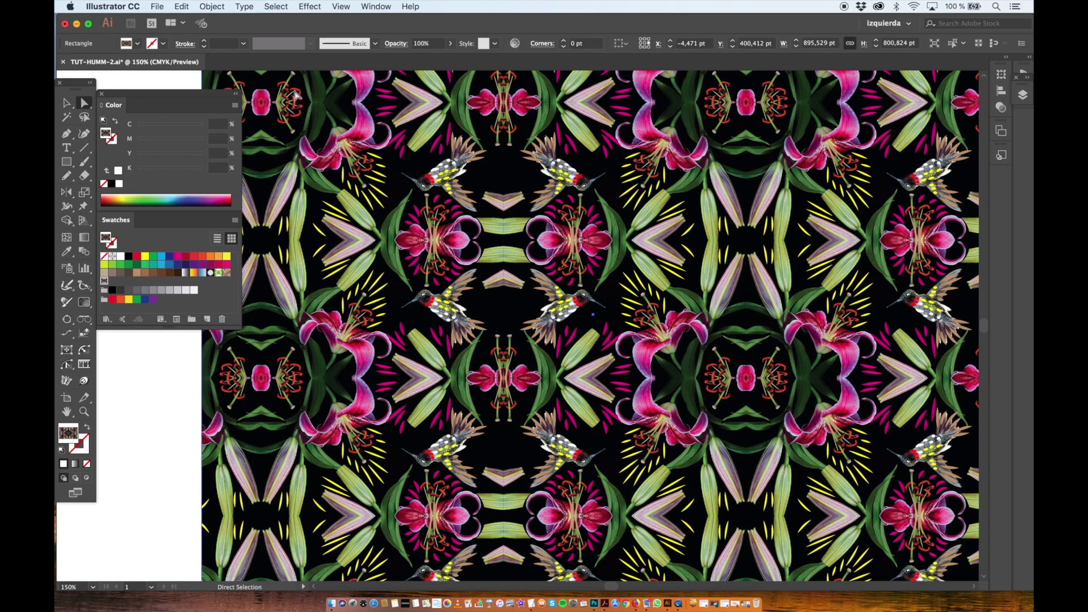
- Scale only the pattern inside the rectangle down to 61% uniform, leaving the rectangle's size unchanged
left_click(212, 7)
mouse_move(221, 26)
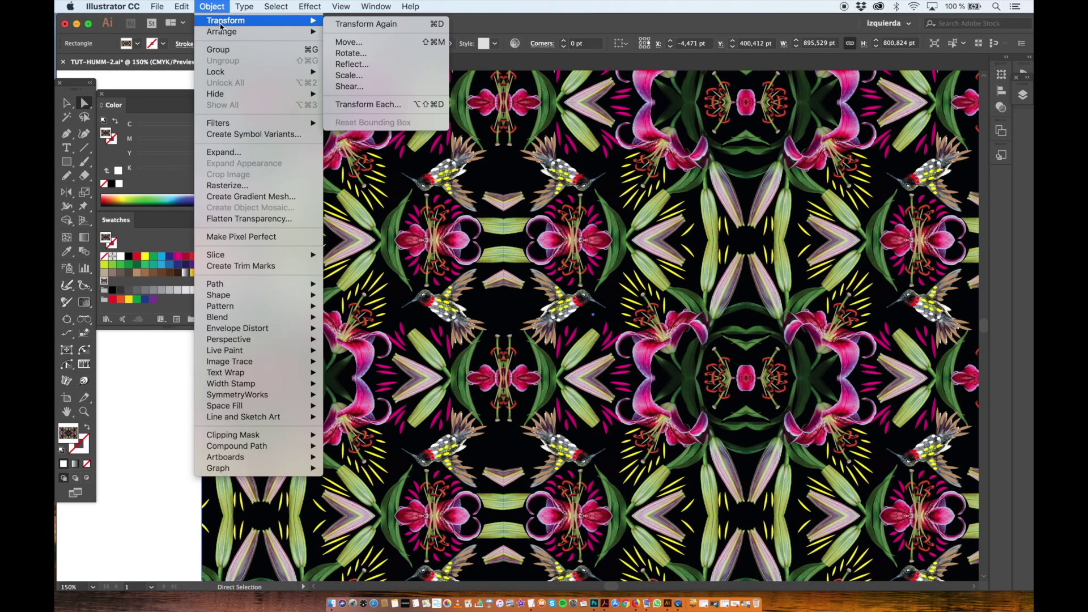
left_click(388, 75)
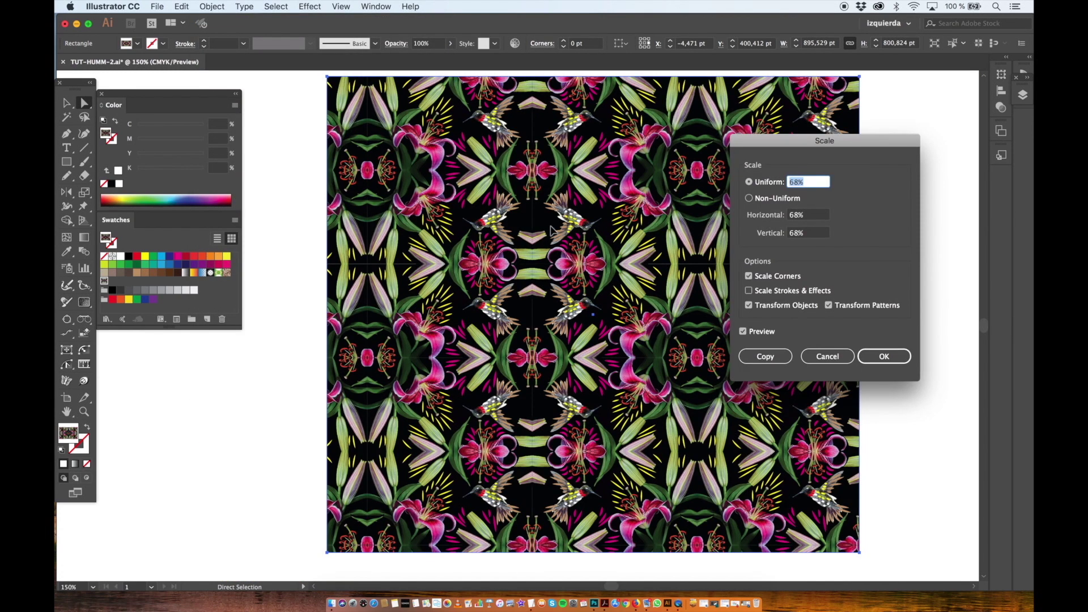
left_click(781, 307)
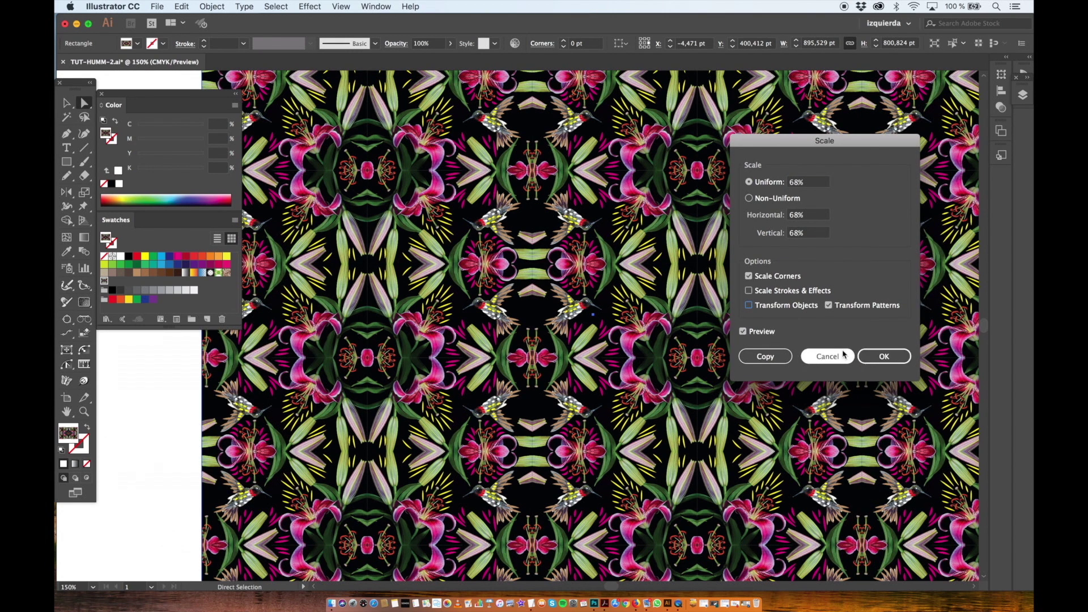
key("Down")
key("Down")
key("Down")
key("Down")
key("Down")
key("Down")
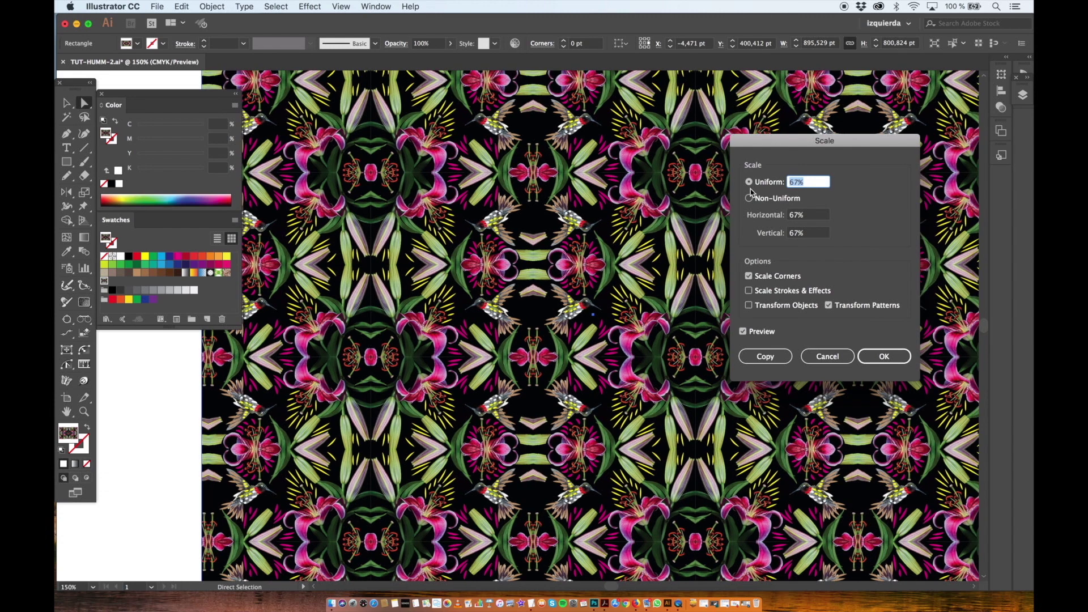
key("Down")
key("Down")
key("Down")
key("Down")
key("Down")
key("Down")
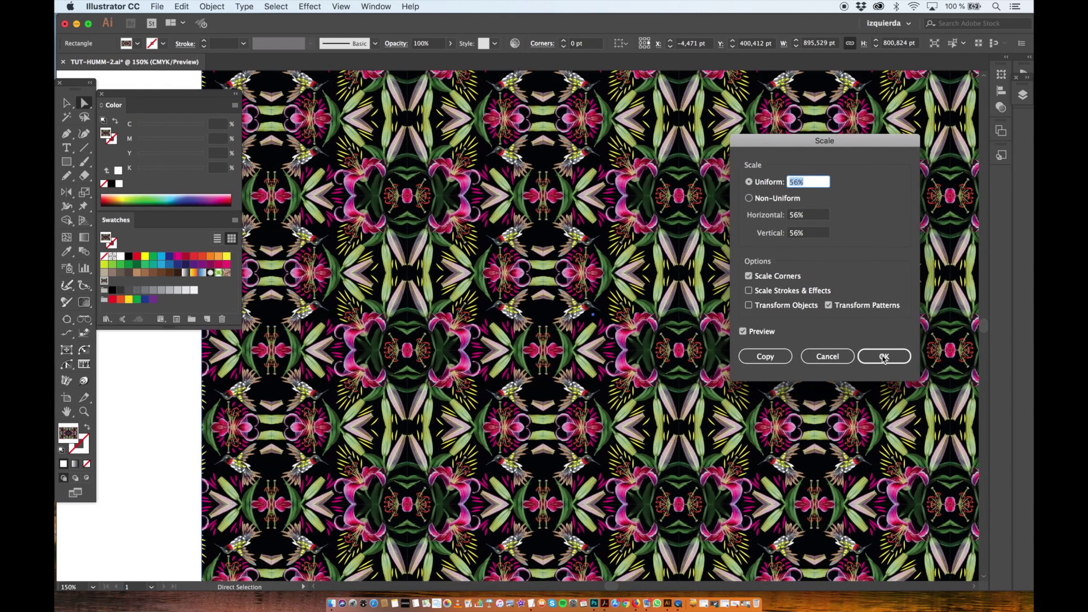
left_click(883, 357)
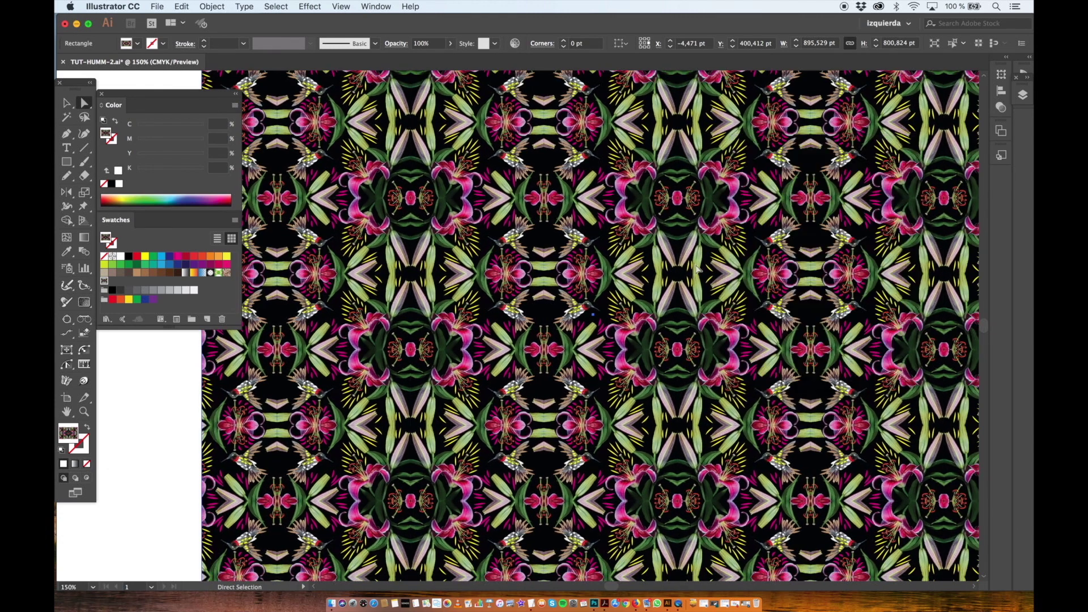
key("super+minus")
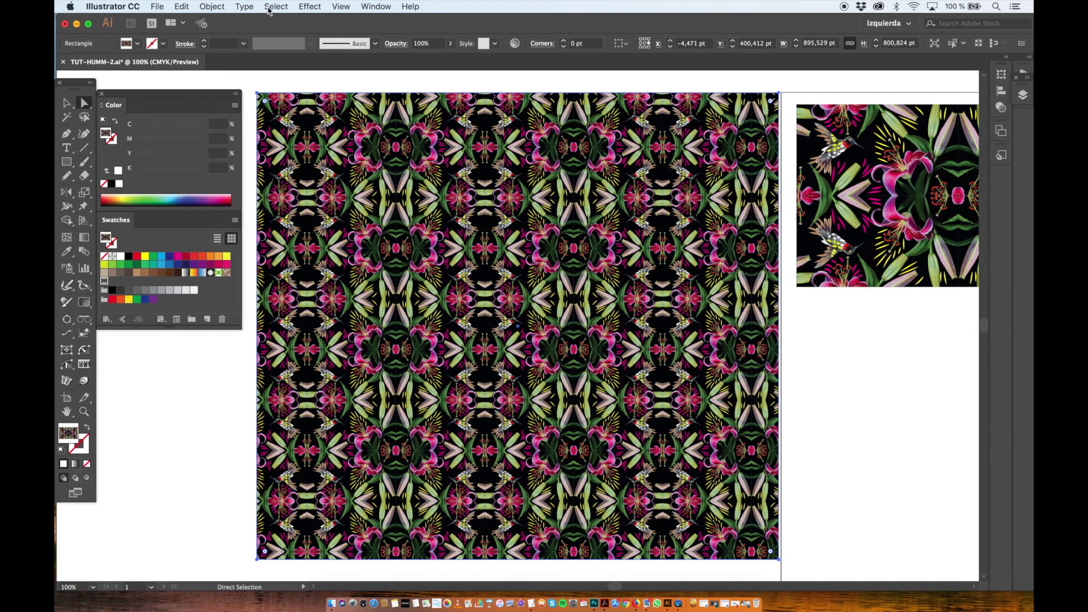
- Rotate just the rectangle's pattern to a 61° angle with Transform Patterns only, then deselect
left_click(212, 7)
mouse_move(228, 21)
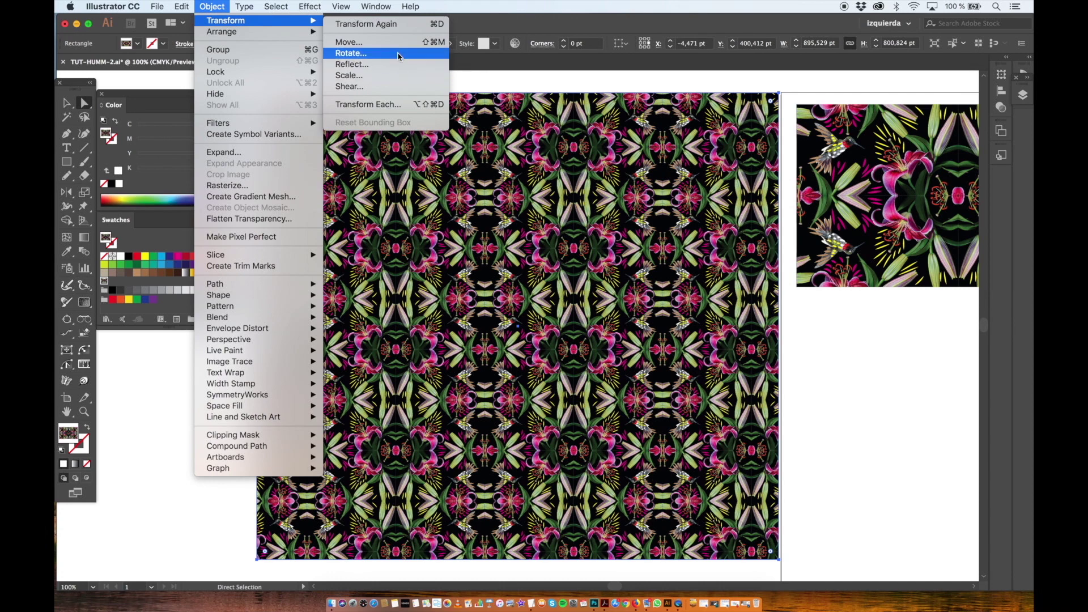
left_click(395, 54)
left_click_drag(765, 281, 764, 280)
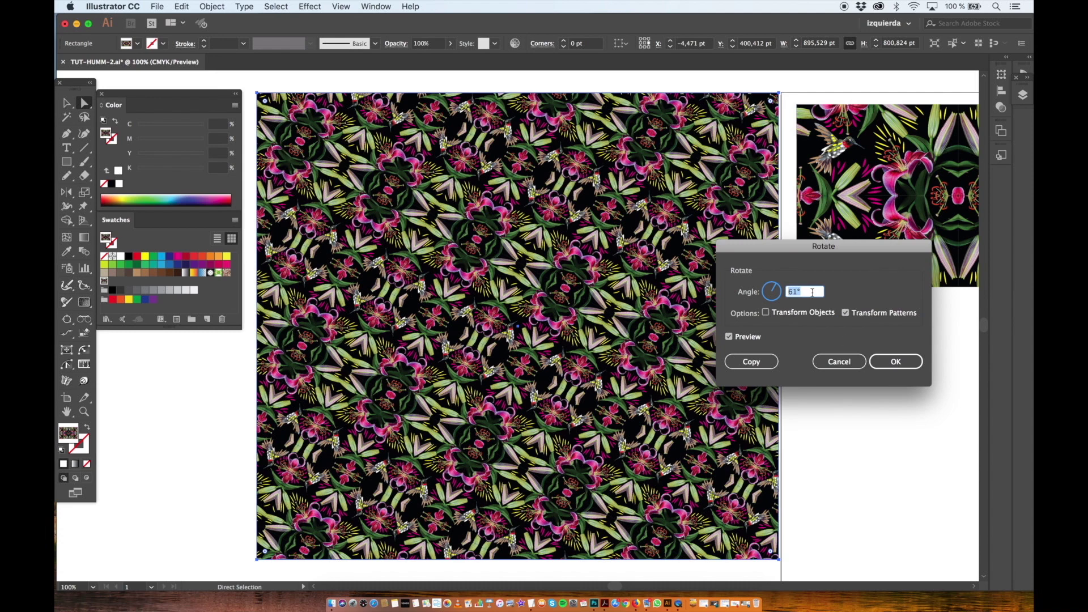
key("Return")
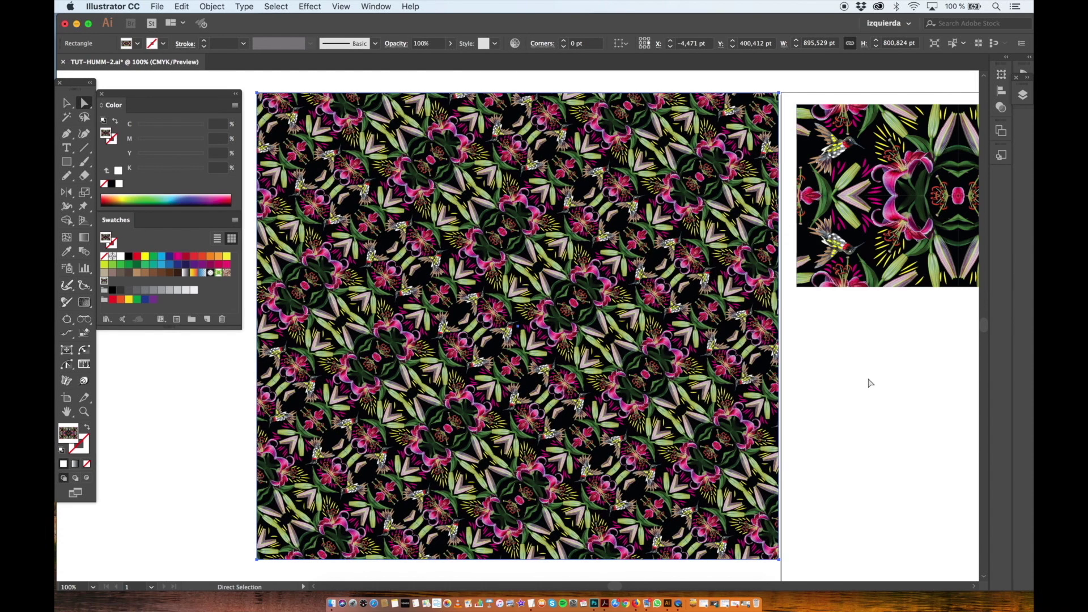
left_click(871, 383)
left_click_drag(871, 383, 701, 363)
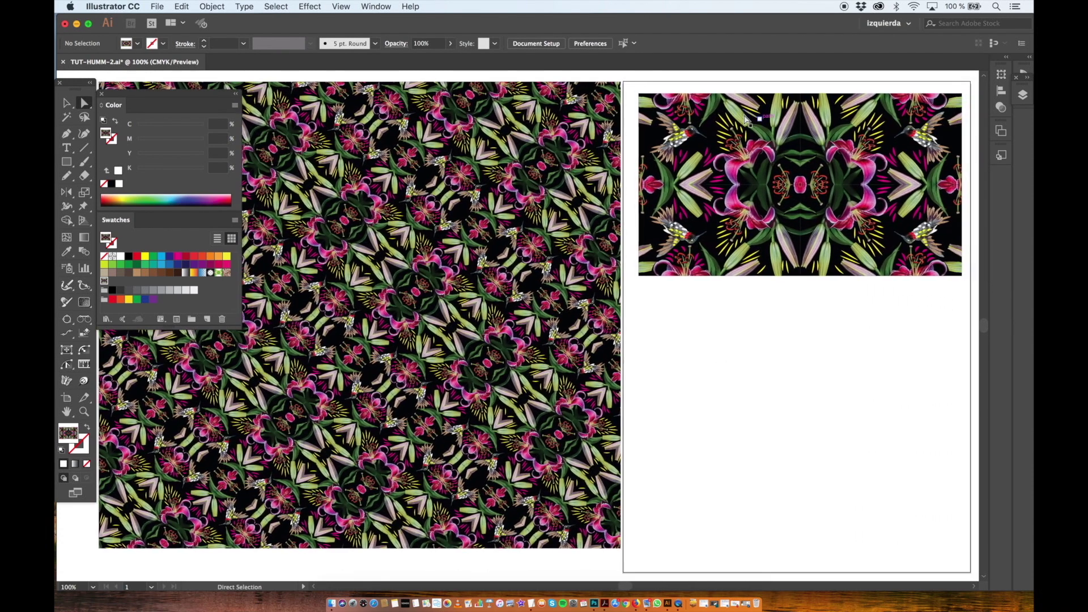
- Drag the original hummingbird photo beneath the mirrored tile on the right artboard, deselect, and hide the panels
left_click(892, 140)
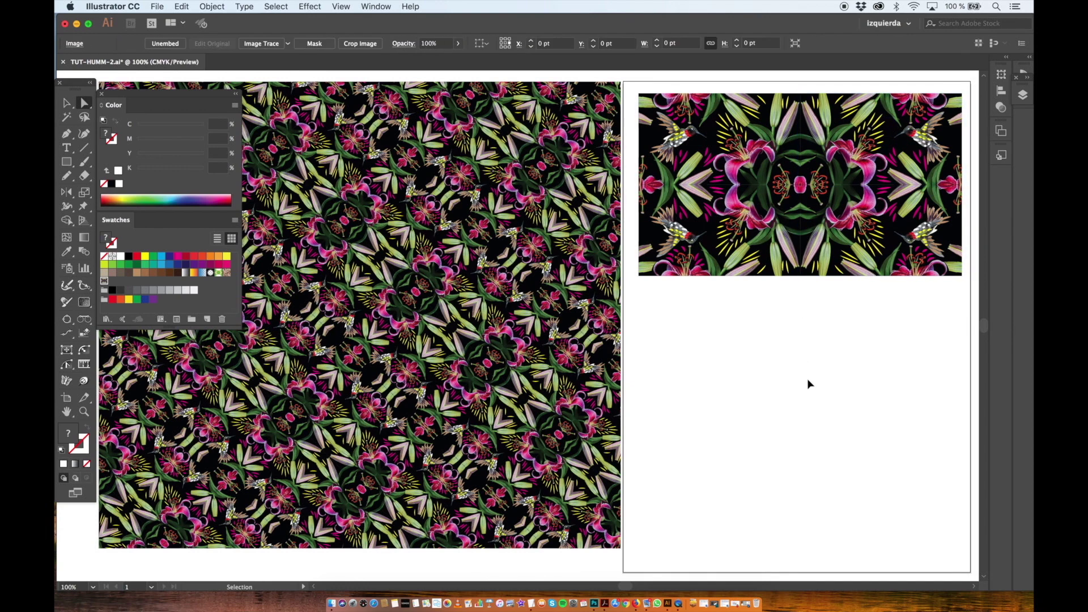
left_click_drag(465, 315, 788, 336)
left_click(861, 500)
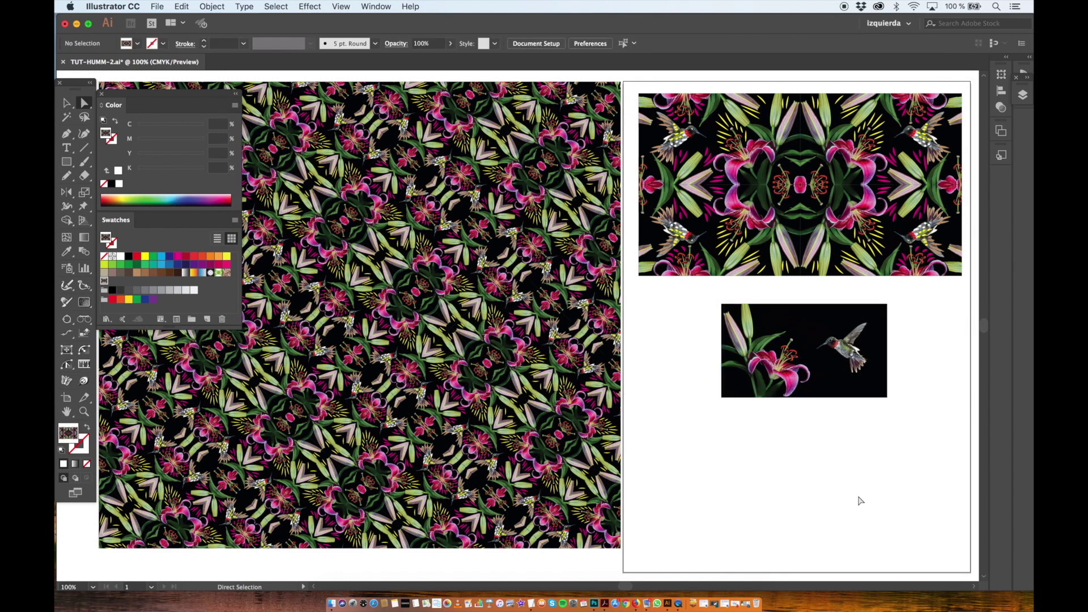
key("Tab")
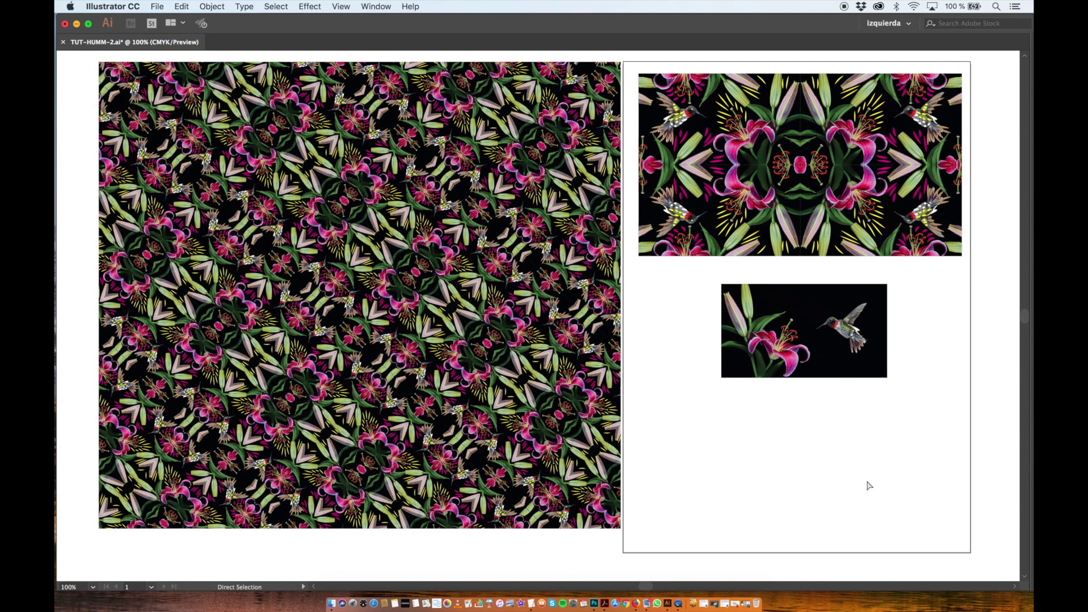
left_click_drag(869, 486, 867, 499)
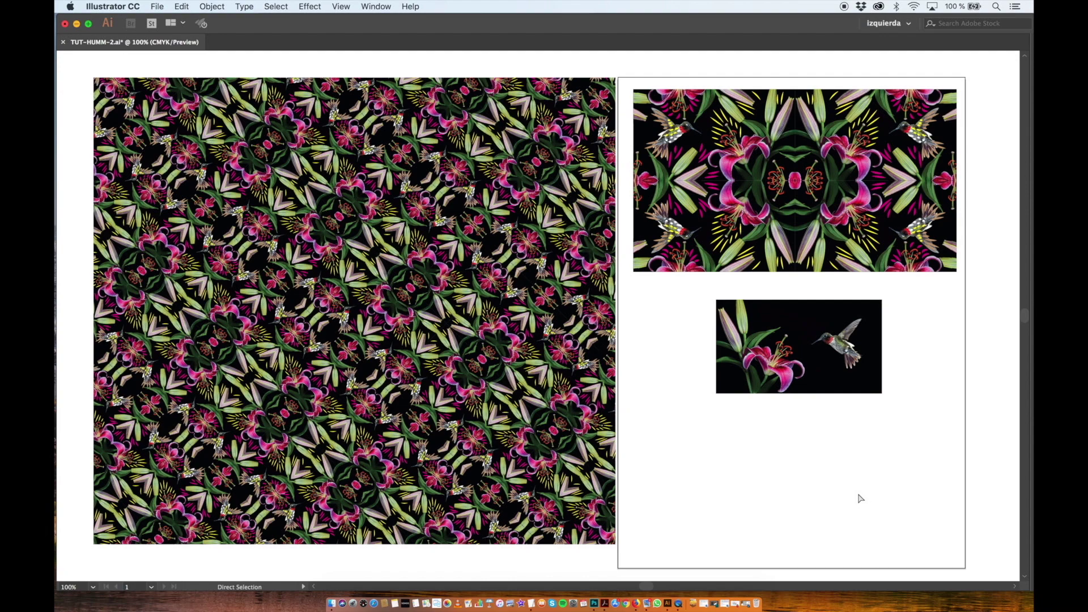